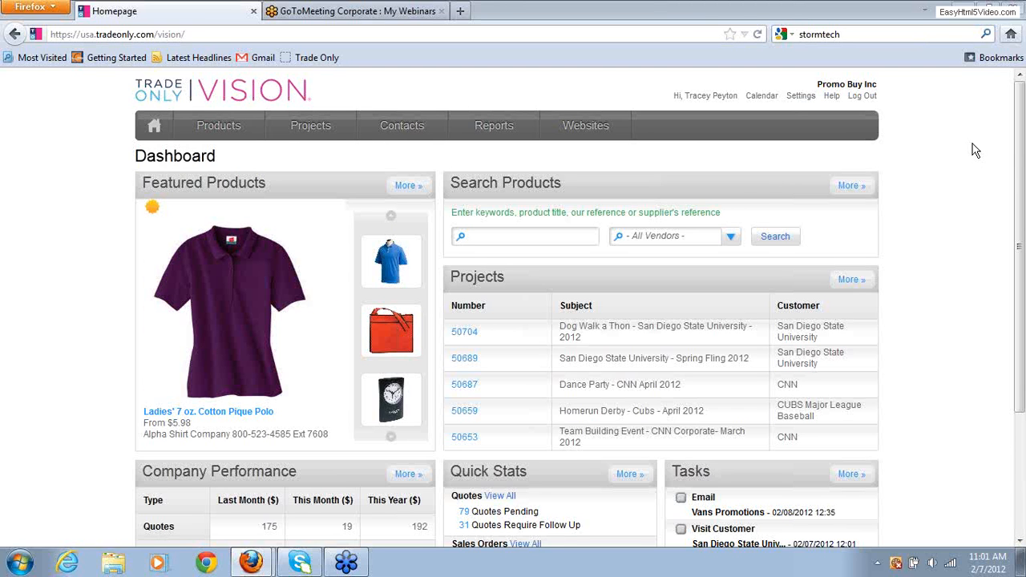
- Review the dashboard: the Products, Projects and Contacts menu options, company performance, quick stats and the Visit Customer task details
mouse_move(233, 134)
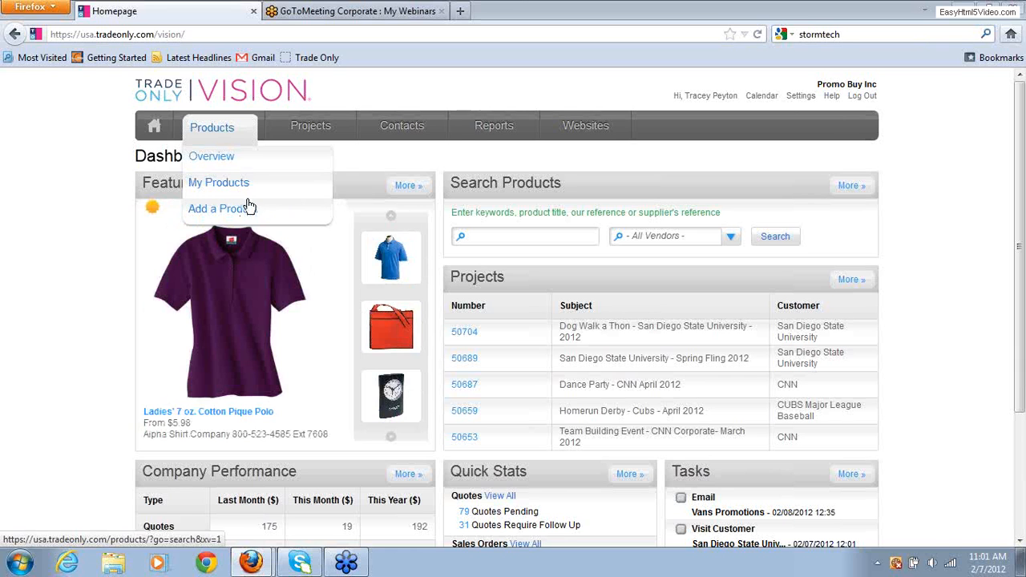
mouse_move(301, 132)
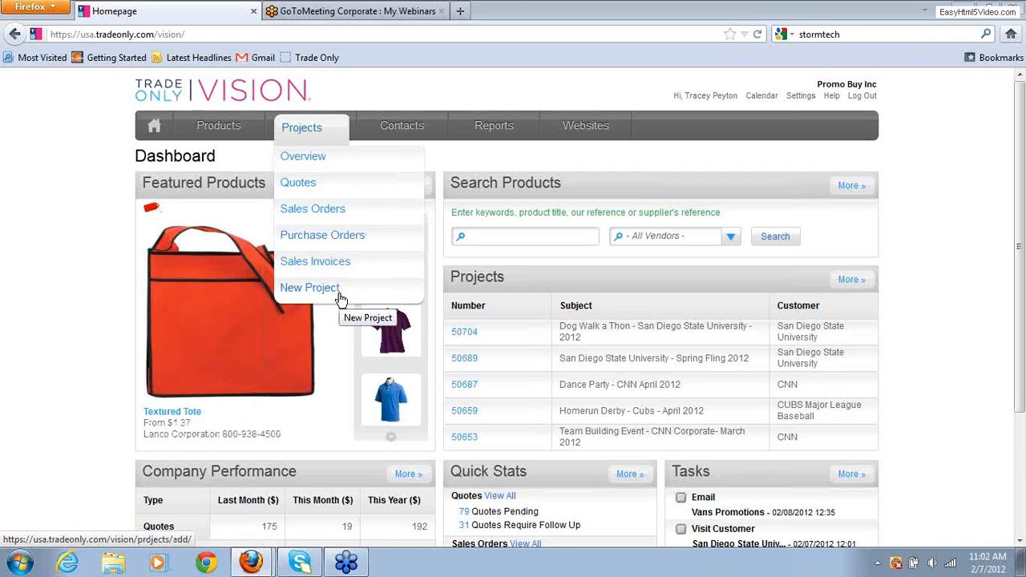
mouse_move(394, 127)
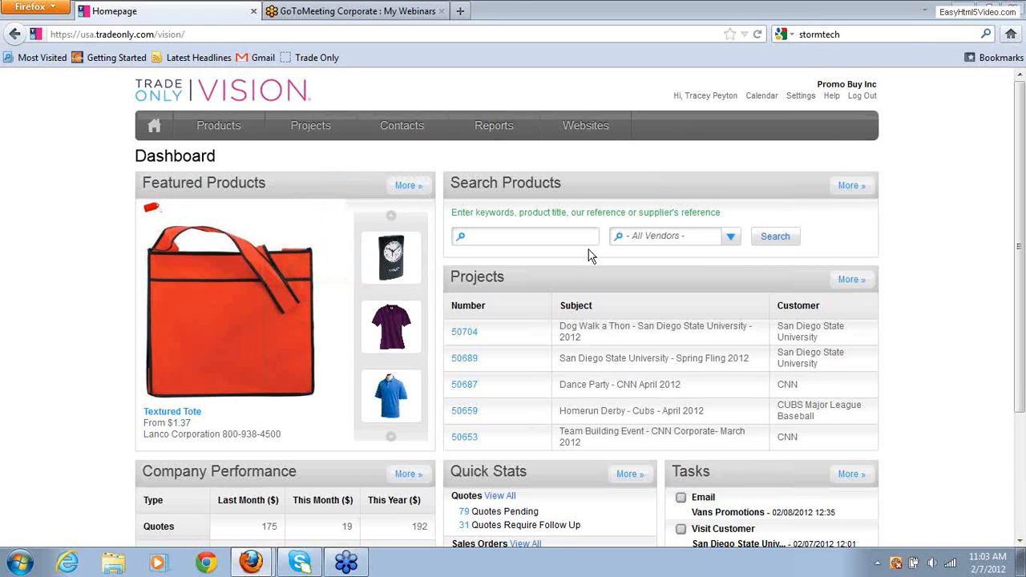
click(1021, 543)
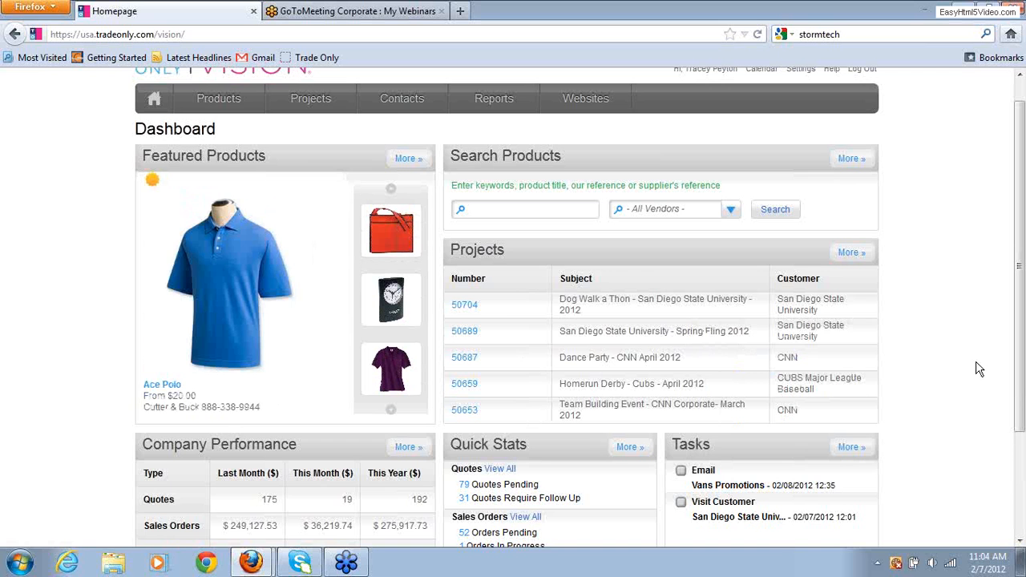
click(1021, 542)
click(1021, 542)
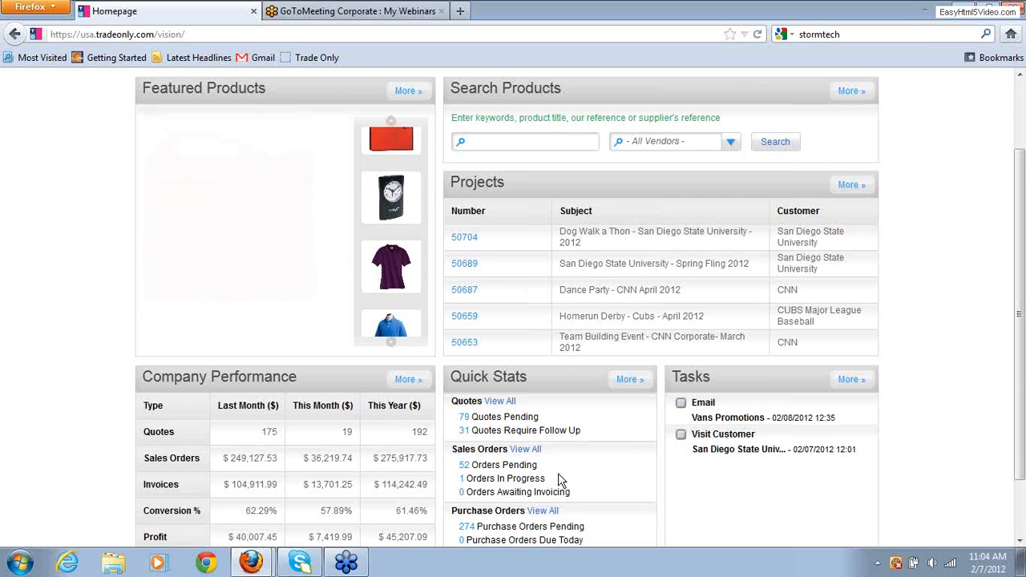
click(1021, 544)
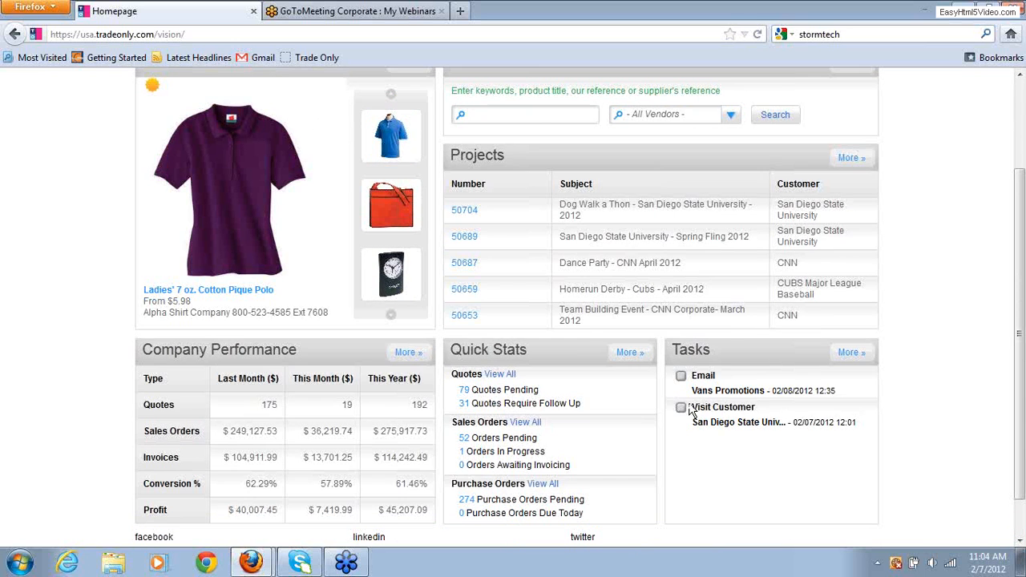
mouse_move(694, 411)
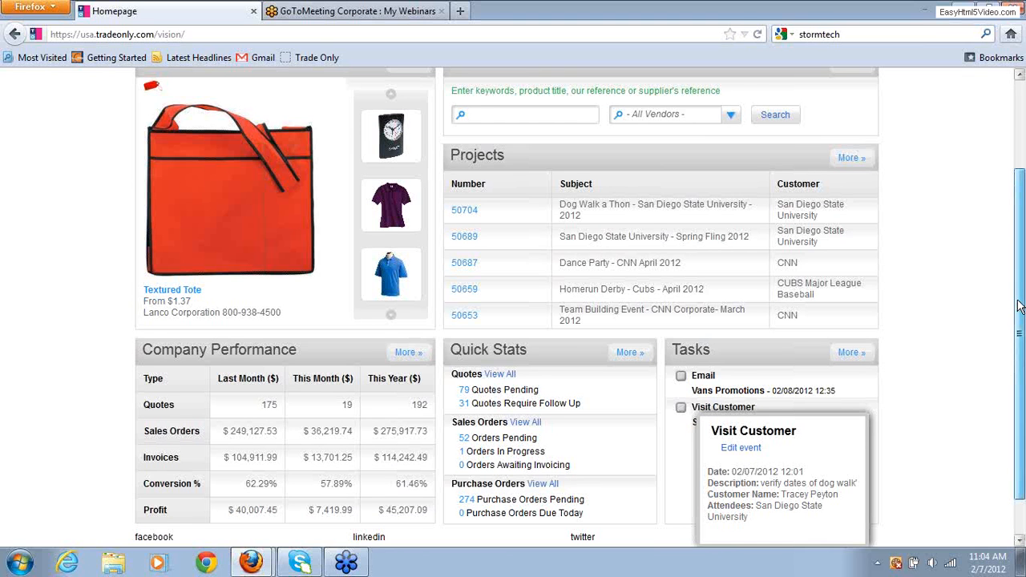
scroll(1020, 307, up, 3)
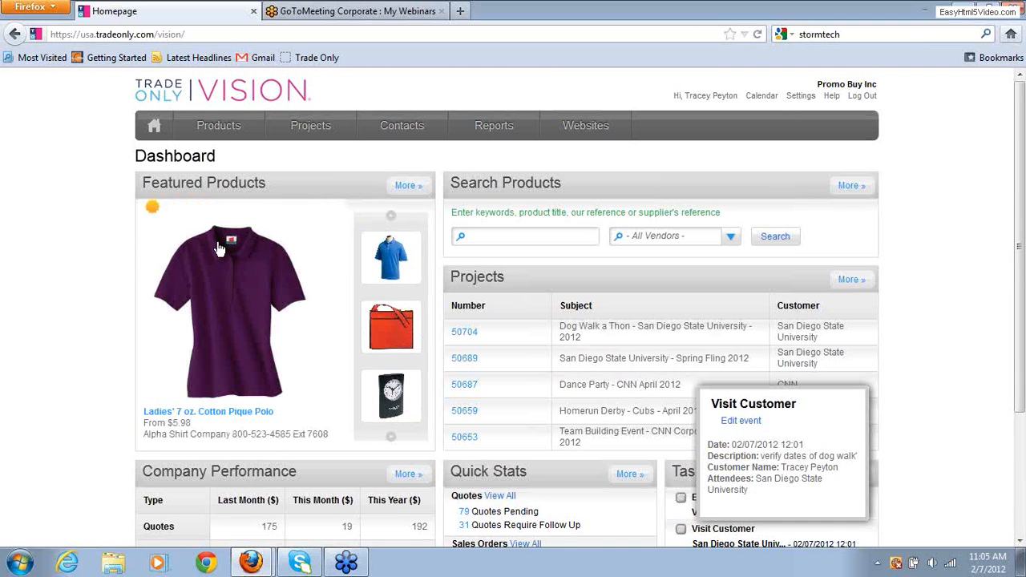
- Open the products overview and look through its New and Noteworthy, Special Offers and Top Sellers sections
mouse_move(202, 129)
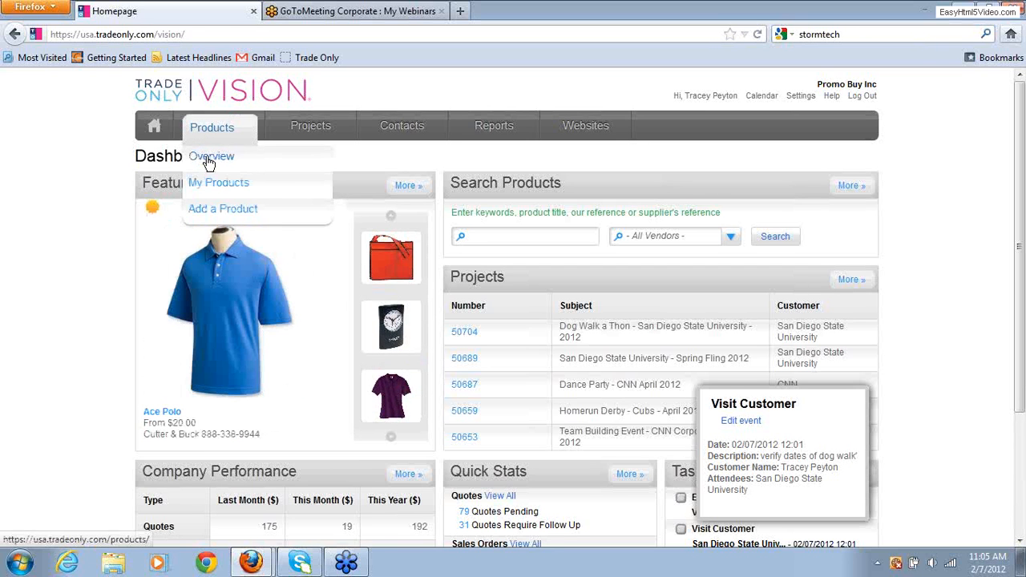
click(209, 160)
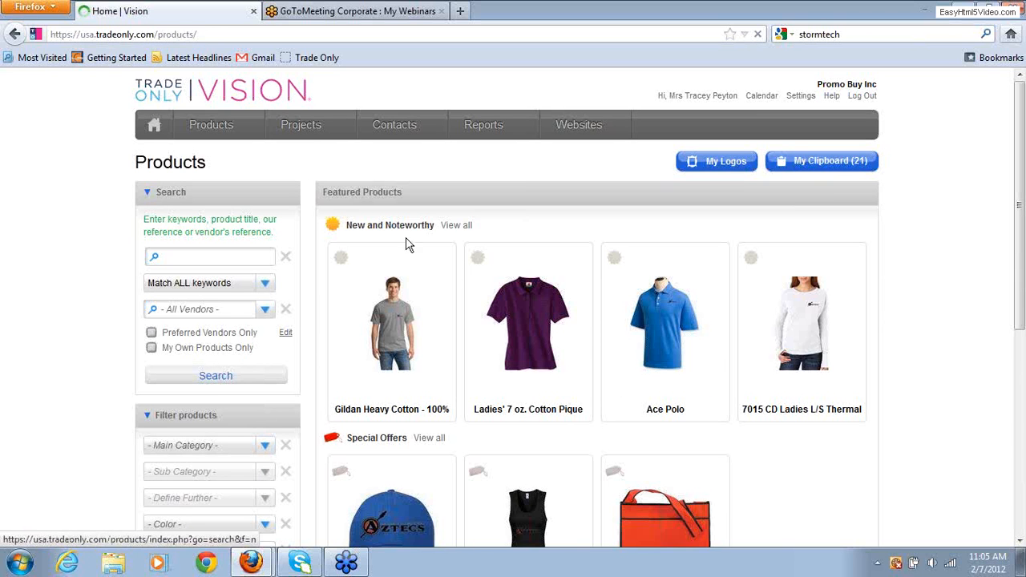
click(1021, 542)
scroll(1021, 543, down, 4)
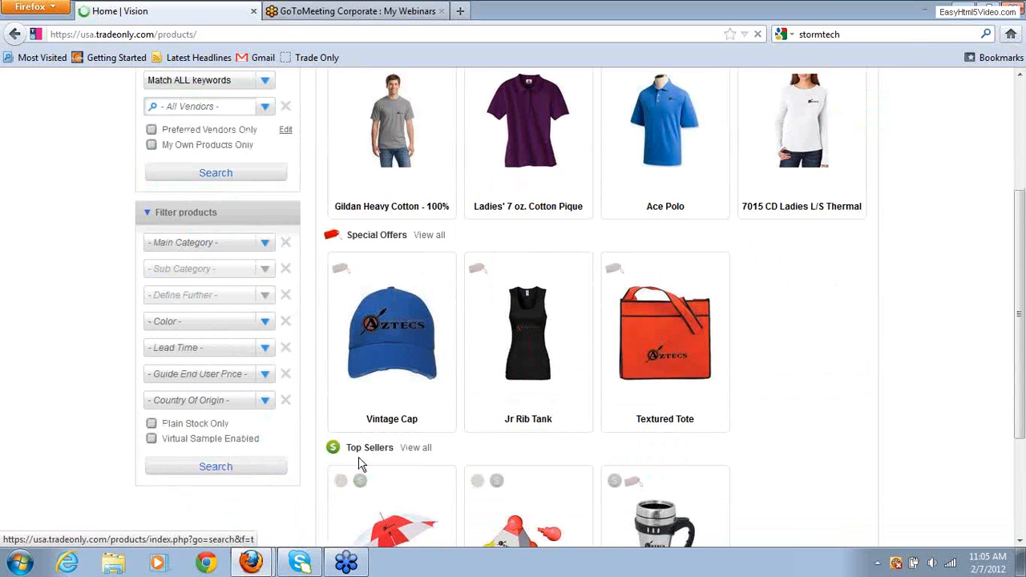
scroll(1003, 450, up, 4)
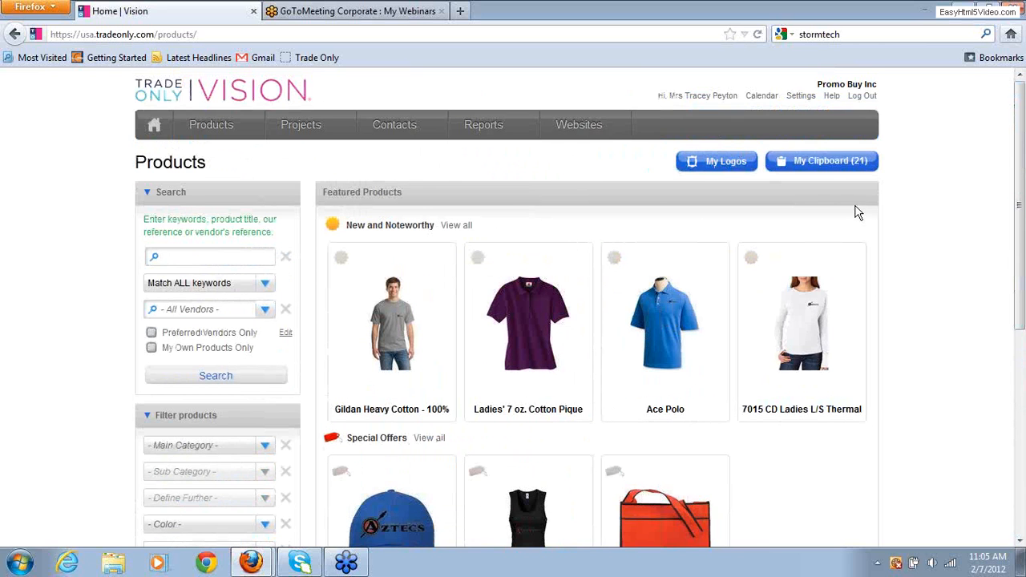
- Apply the Cubs logo from the saved logos to the featured product images
click(718, 164)
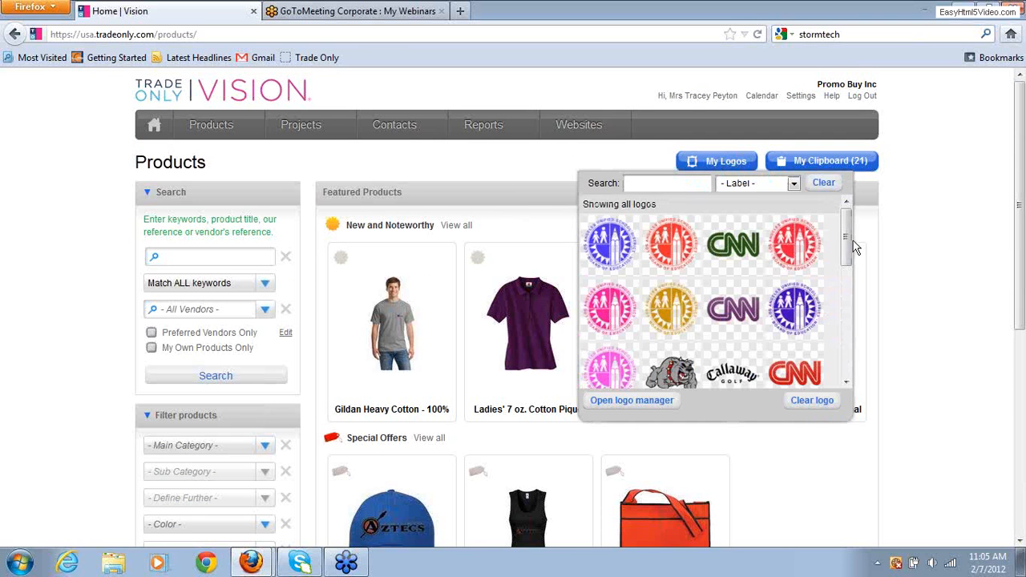
drag(846, 240, 847, 289)
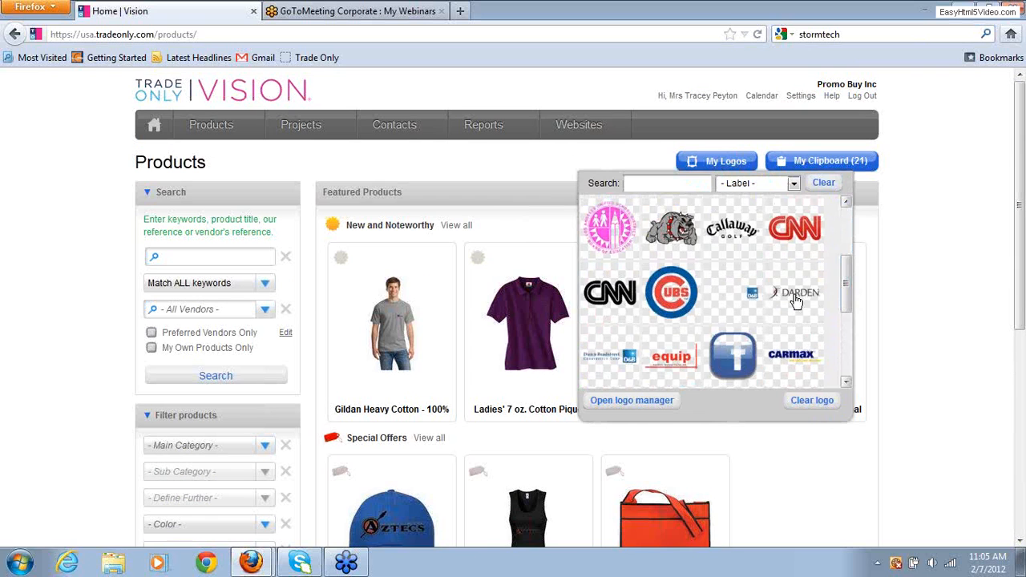
click(677, 303)
mouse_move(677, 304)
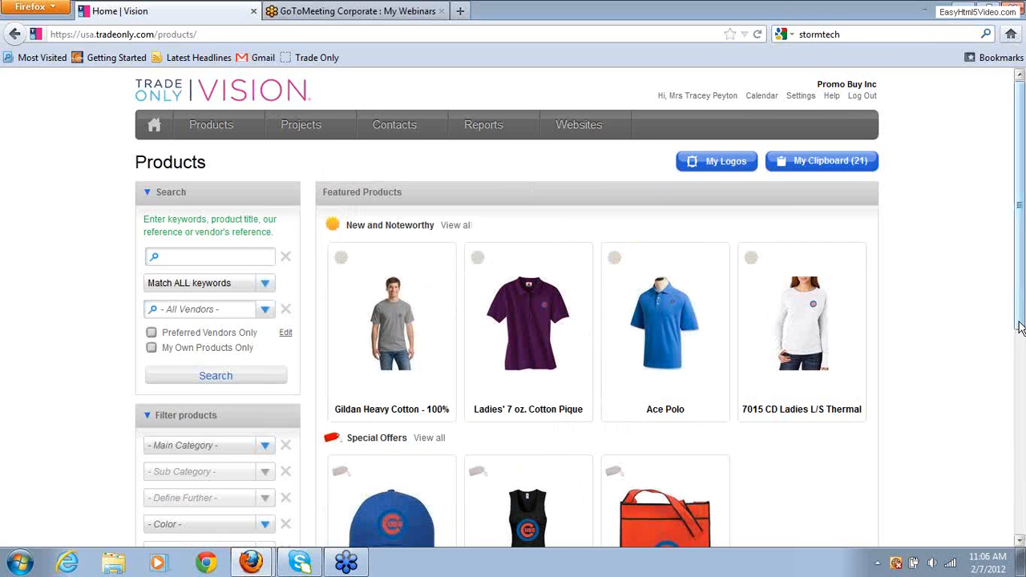
- Search the products for "ace polo" across all vendors, matching all keywords
drag(1020, 327, 1020, 360)
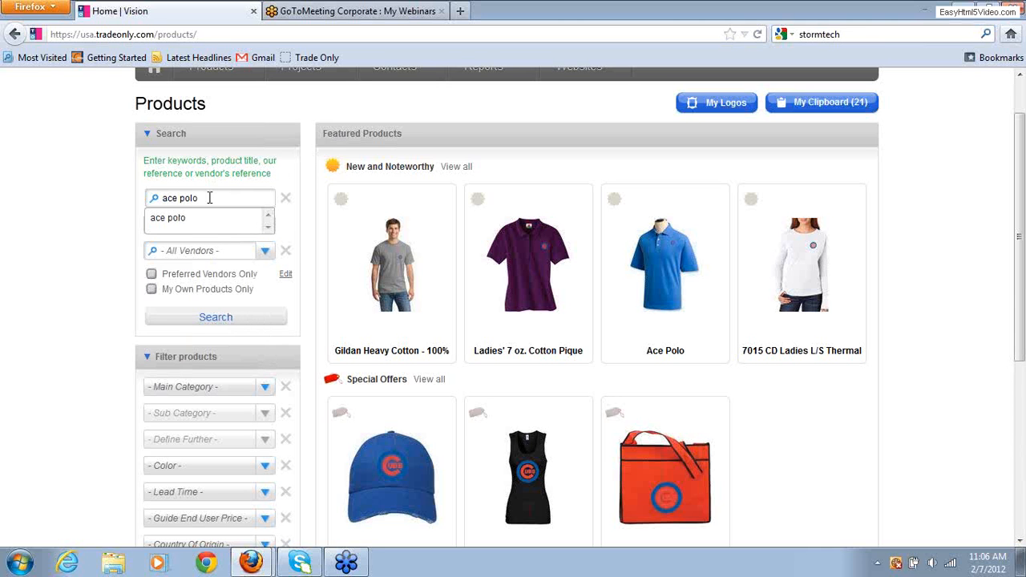
click(259, 319)
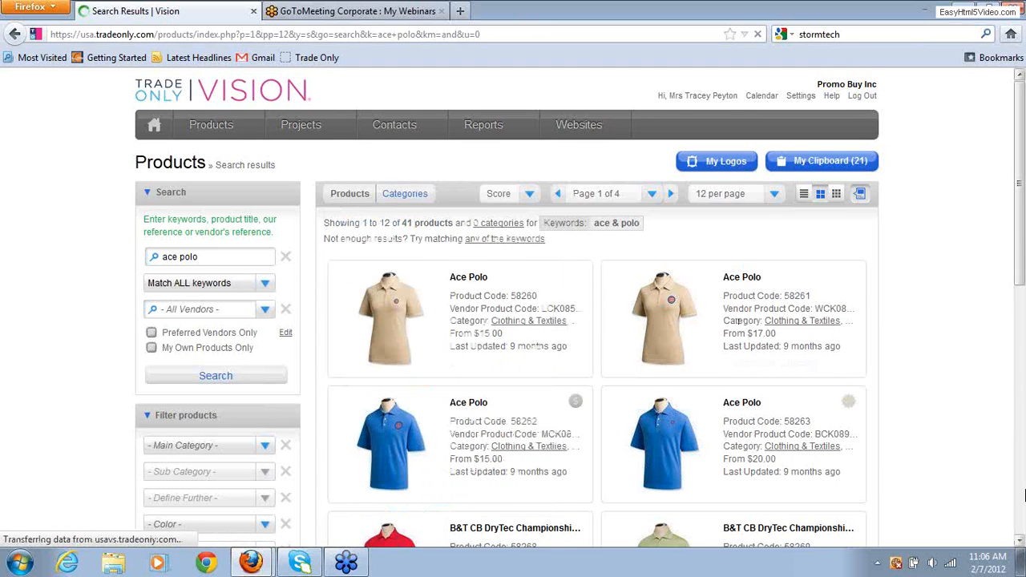
scroll(1022, 303, down, 2)
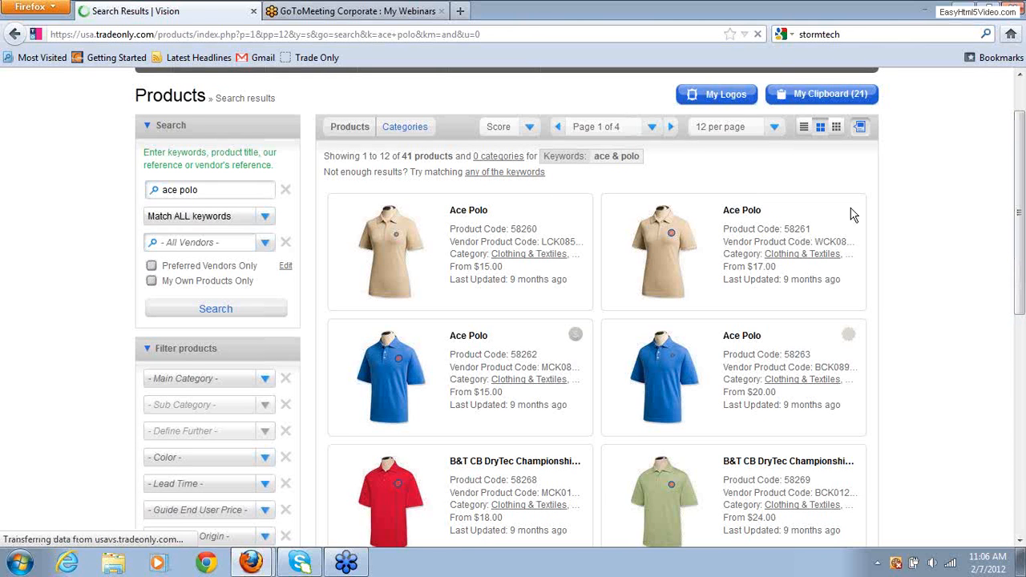
- Show the search results as a detailed list with vendor contacts, and return them to the two-column grid
click(804, 132)
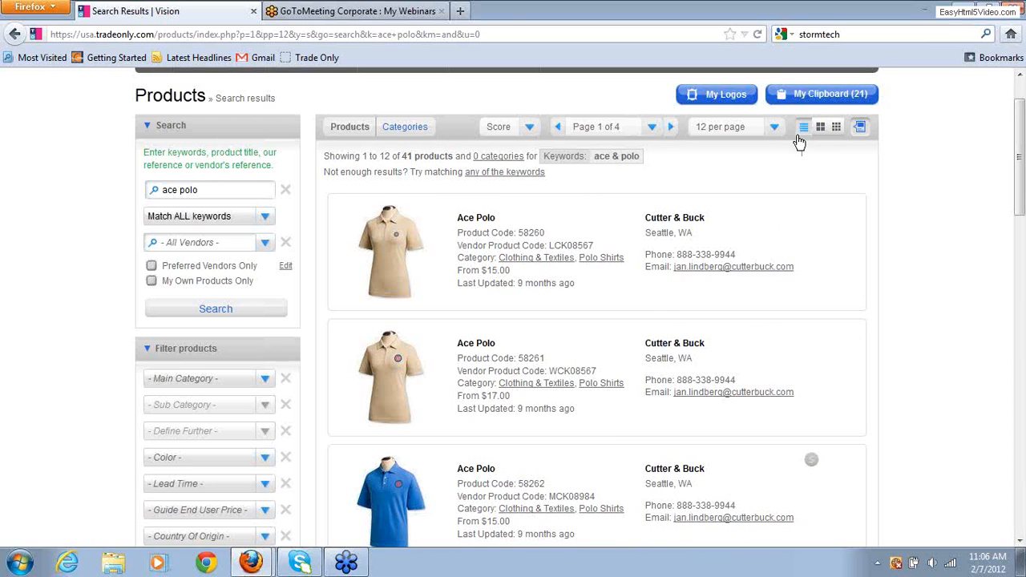
mouse_move(369, 288)
click(821, 131)
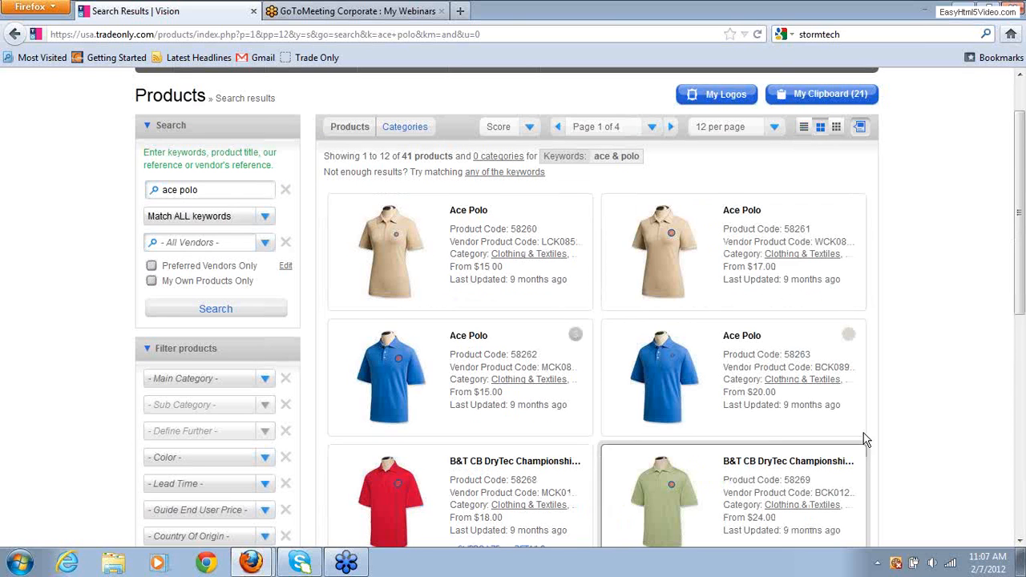
- Toggle the enlarged product previews off and on again for the search results
mouse_move(479, 247)
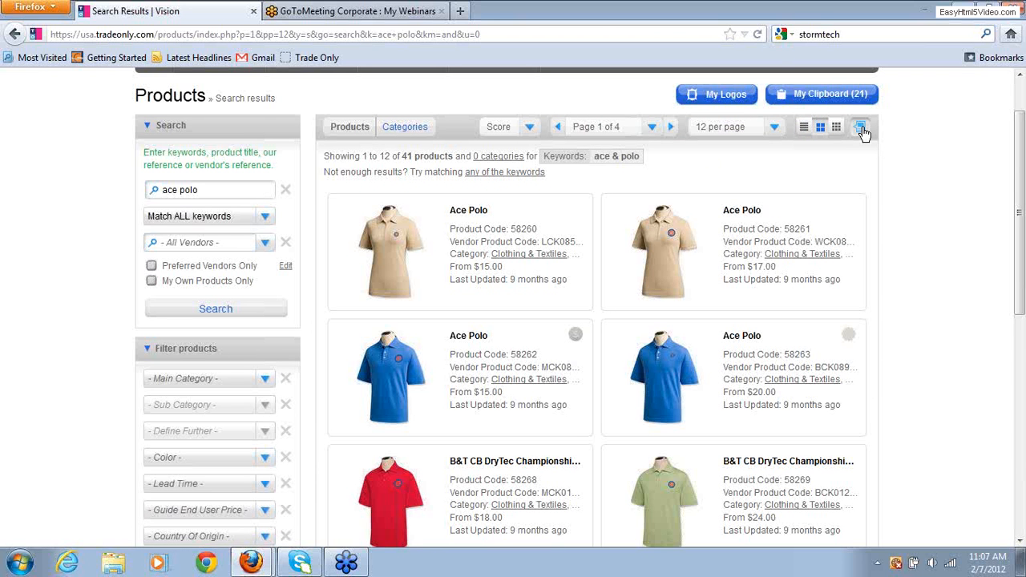
click(863, 129)
click(861, 129)
- Show the results as an image-only grid and preview the blue Ace Polo and the dark long-sleeve Championship Polo
click(837, 129)
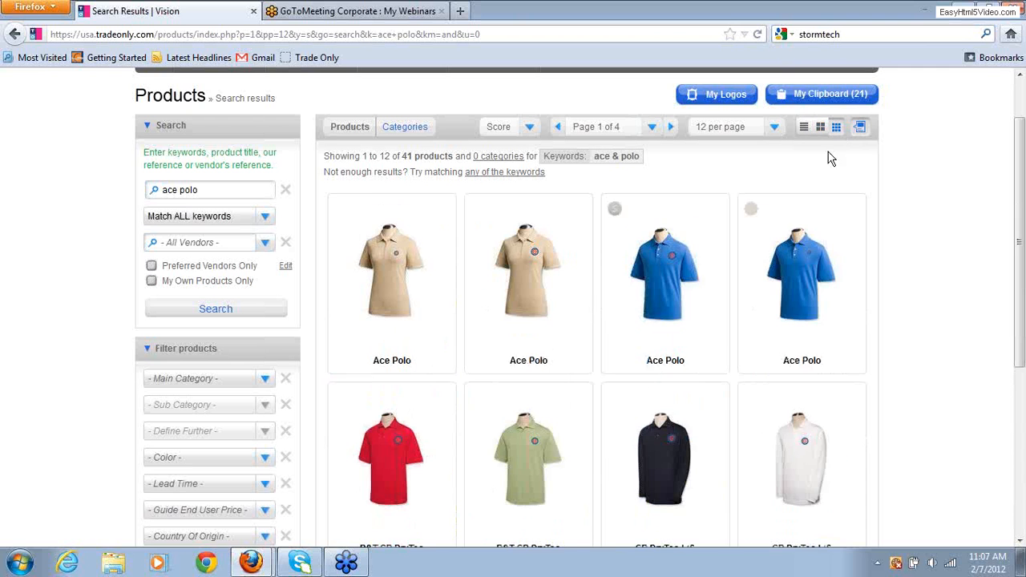
mouse_move(804, 309)
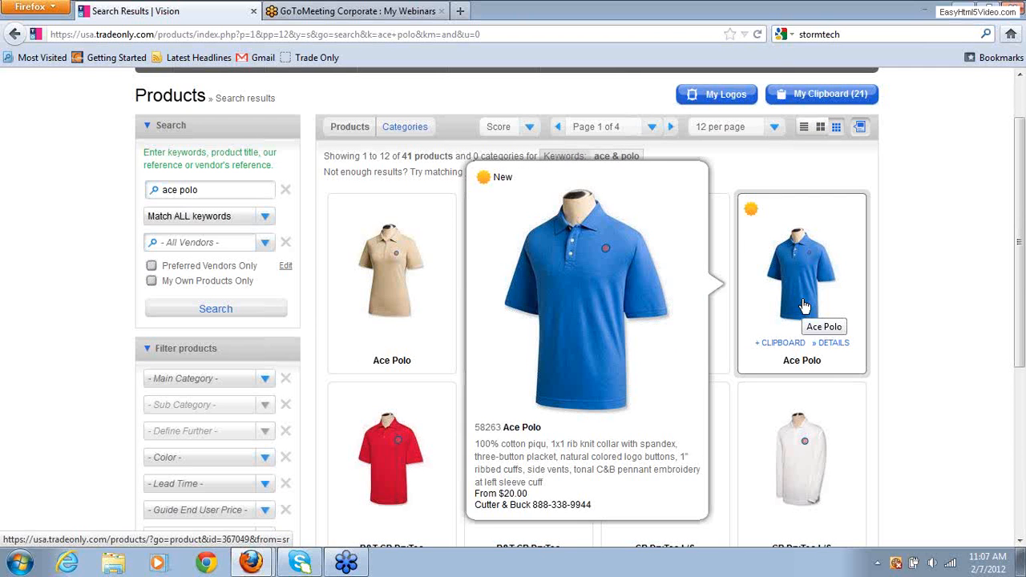
mouse_move(619, 445)
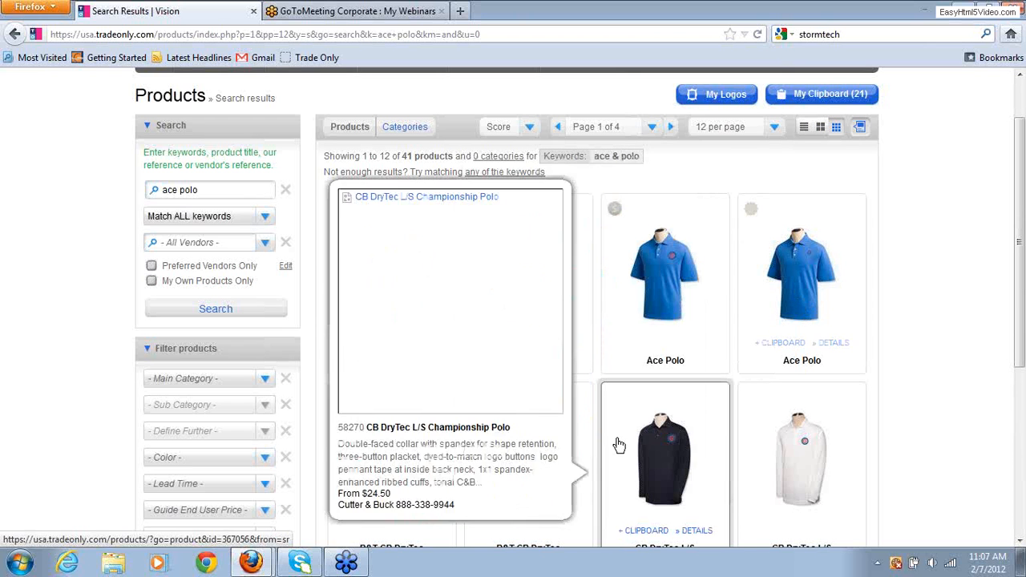
mouse_move(589, 345)
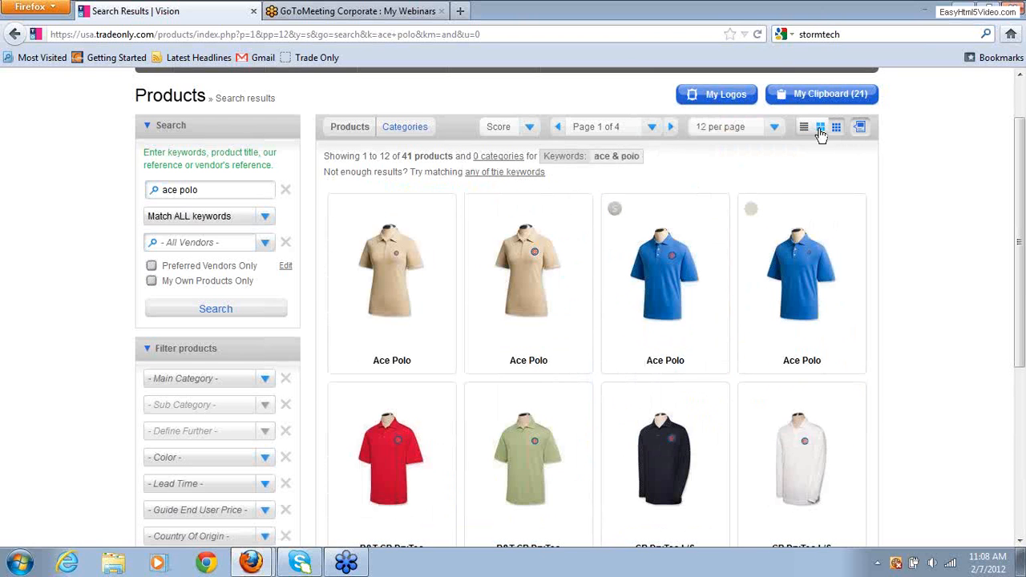
- Return the results to the two-column grid and open the details of the Ace Polo with product code 58260
click(820, 128)
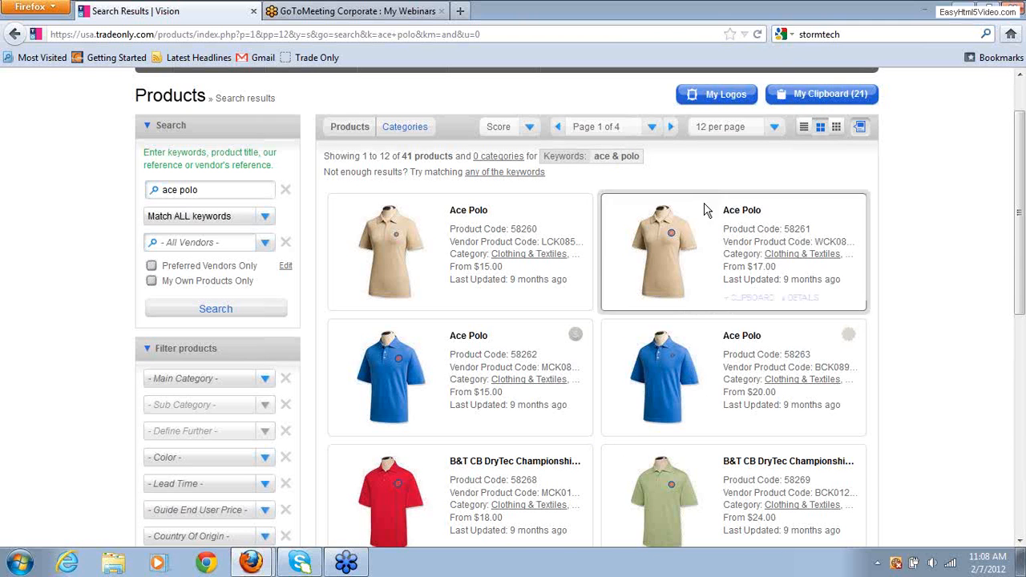
mouse_move(446, 275)
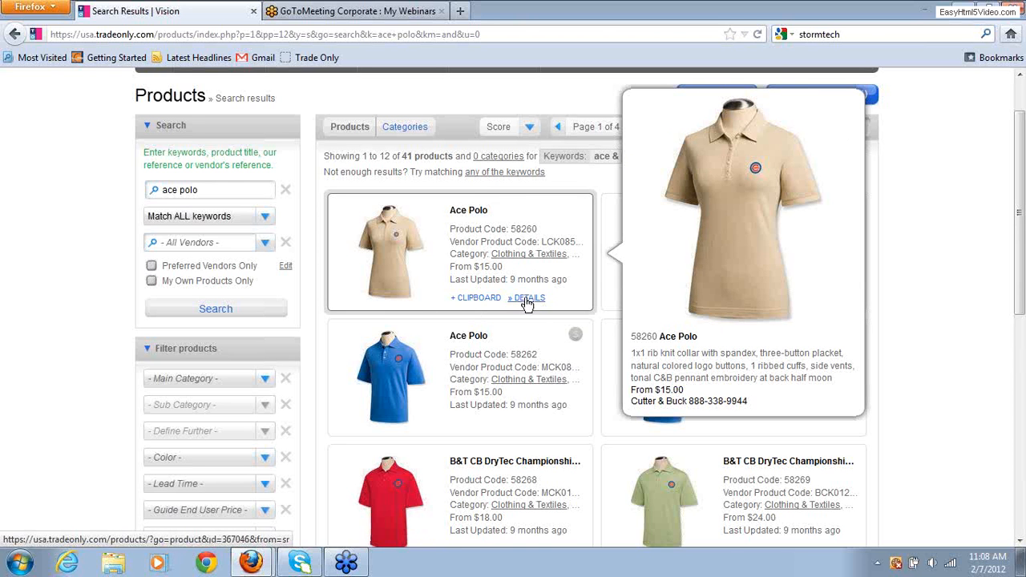
click(527, 303)
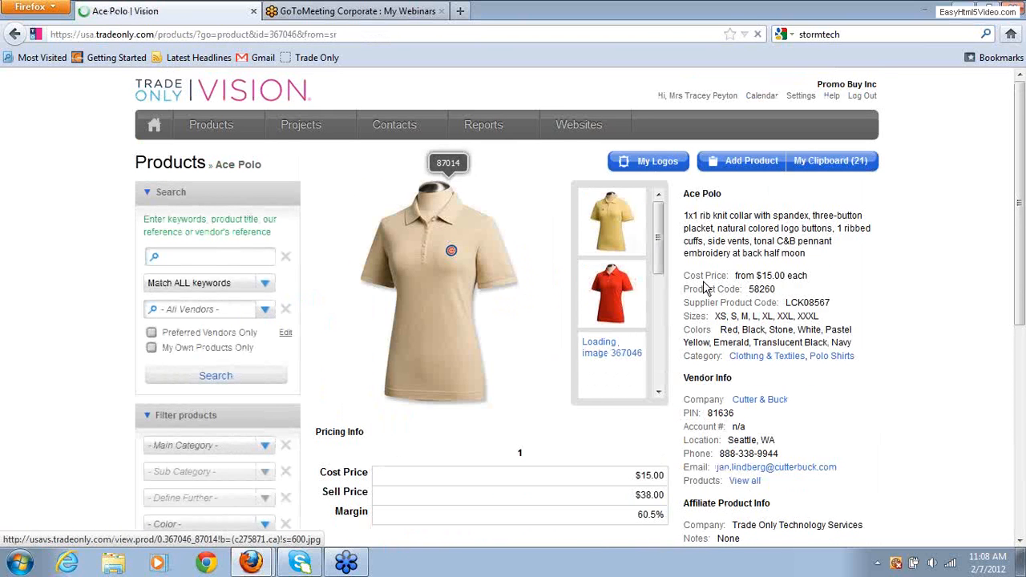
- Examine the Ace Polo's pricing, additional costs, vendor info and imprint details on its product page
click(1020, 542)
click(1021, 542)
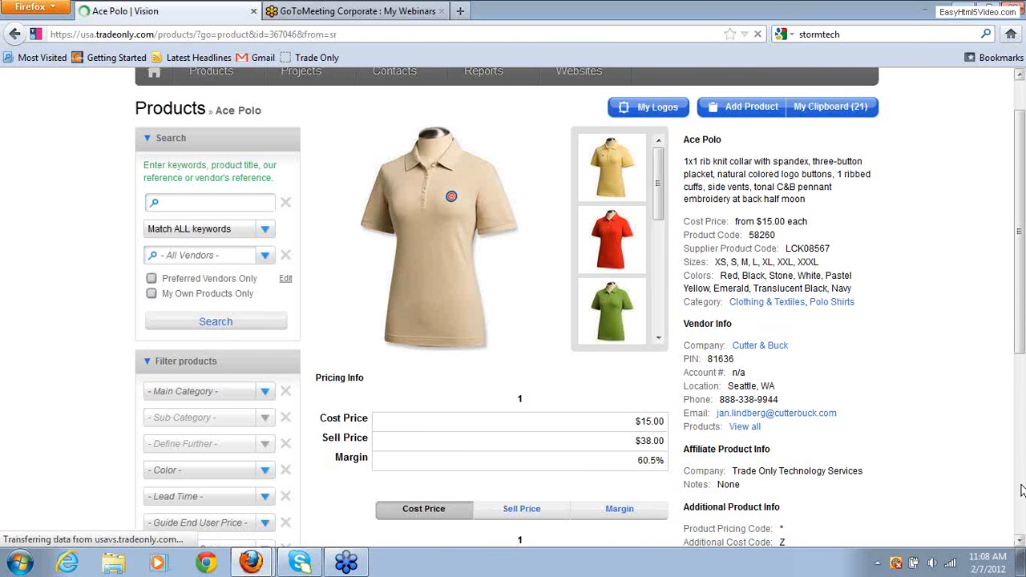
click(1020, 540)
click(1020, 540)
click(1020, 541)
click(1019, 540)
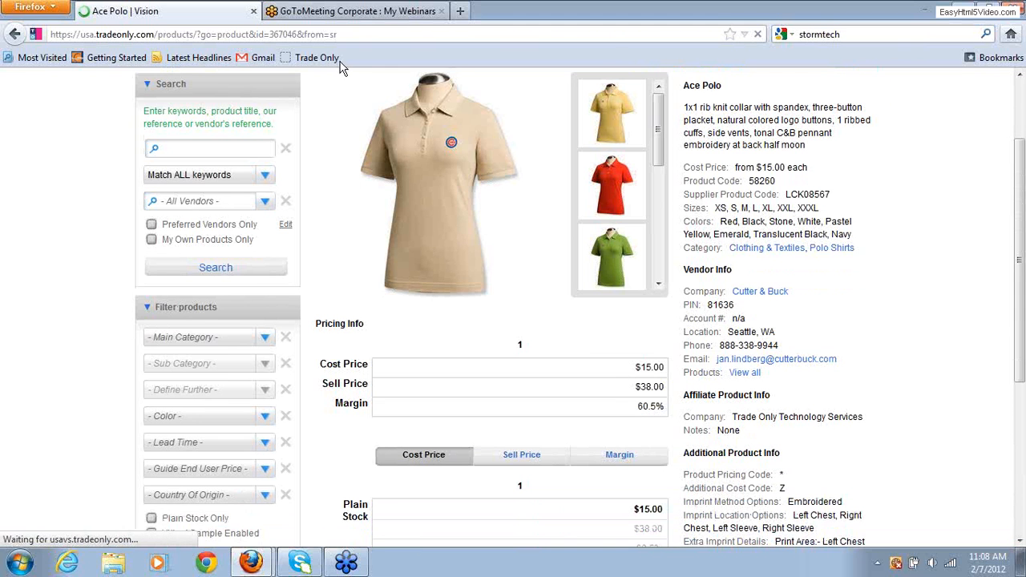
click(1020, 540)
click(1020, 540)
click(1020, 540)
click(1020, 540)
click(1020, 541)
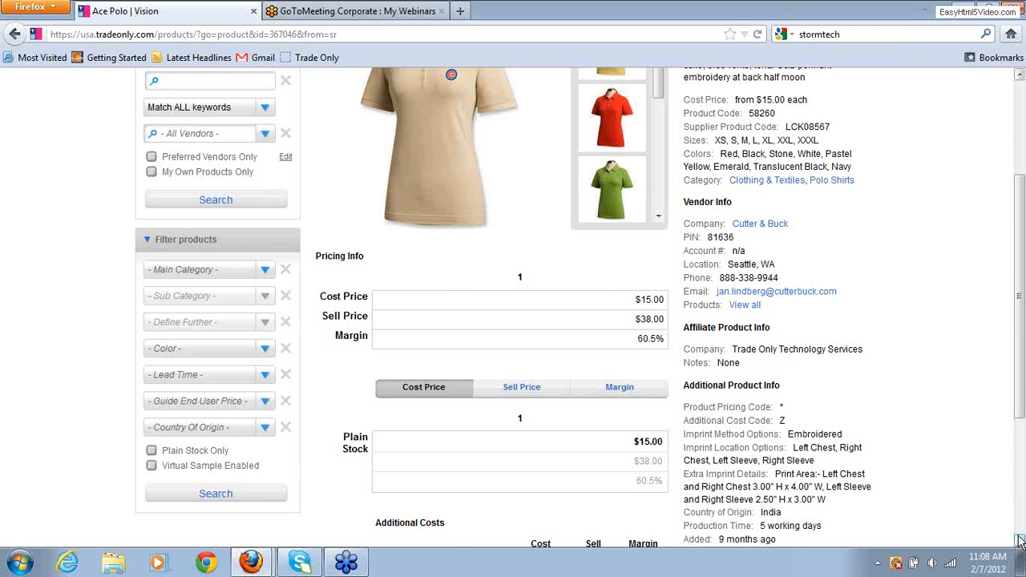
drag(1020, 544, 1020, 543)
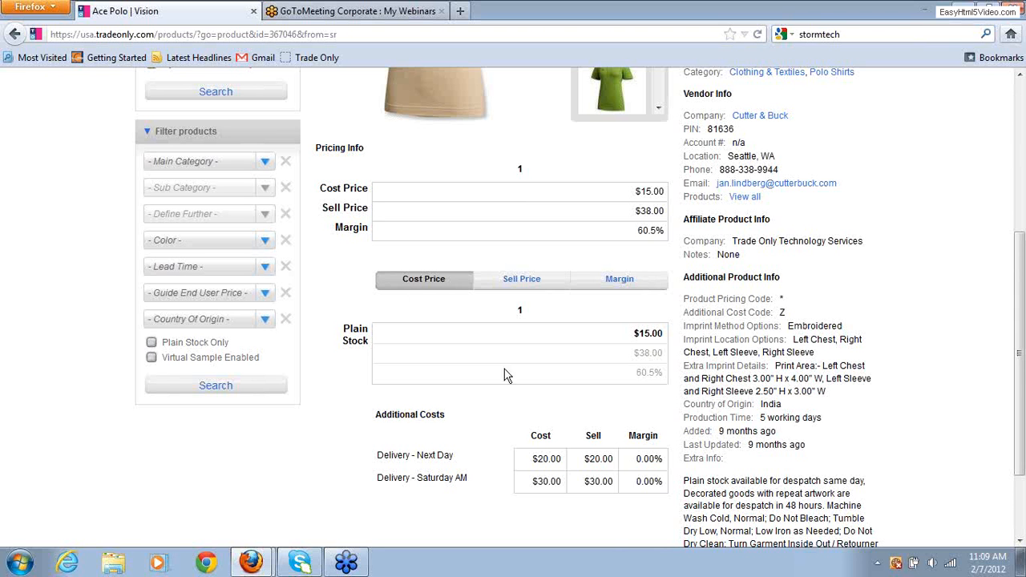
drag(1022, 317, 1022, 174)
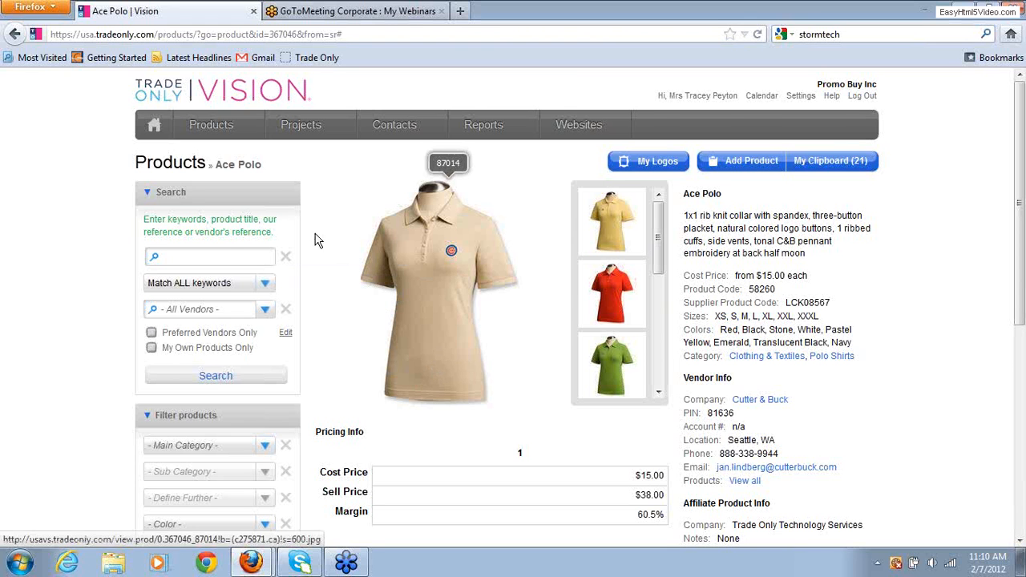
- Search the products for "clock" across all vendors, matching all keywords
click(201, 256)
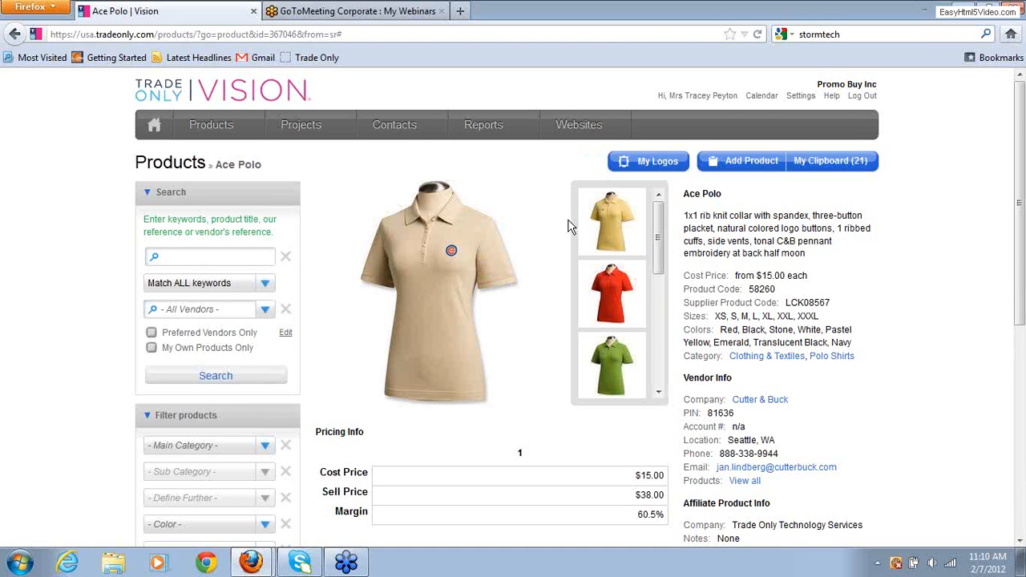
text(clock)
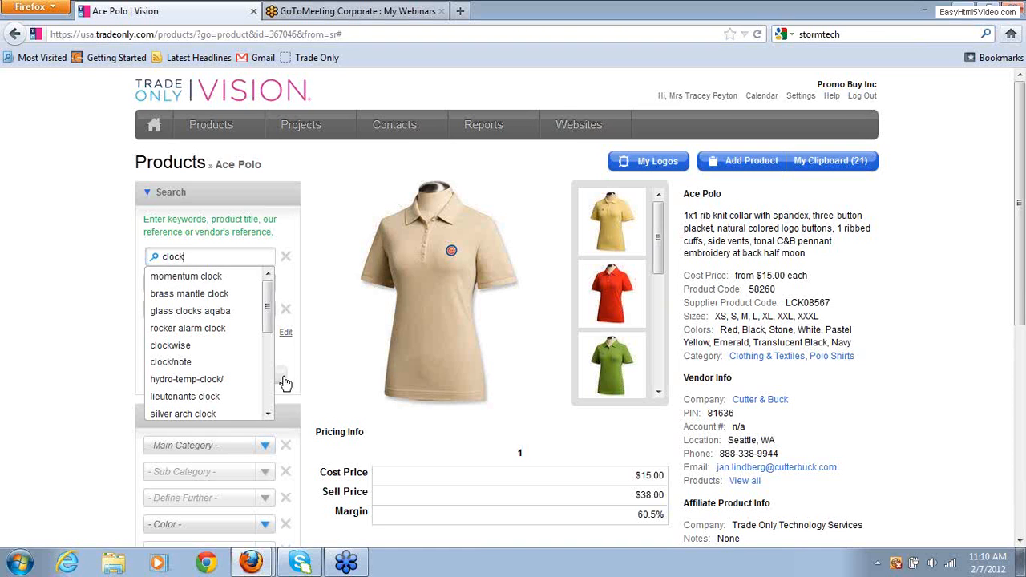
click(321, 376)
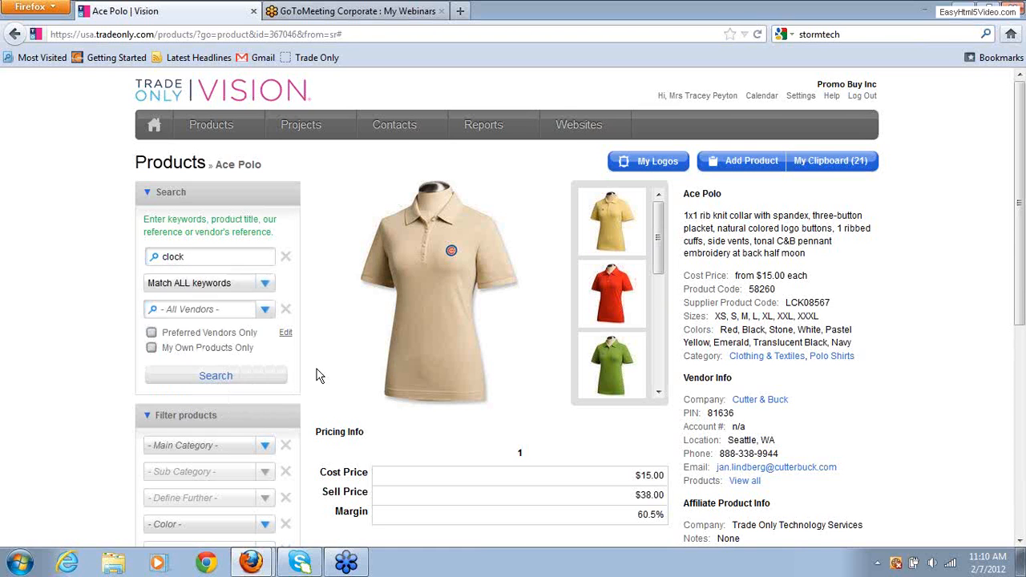
click(277, 380)
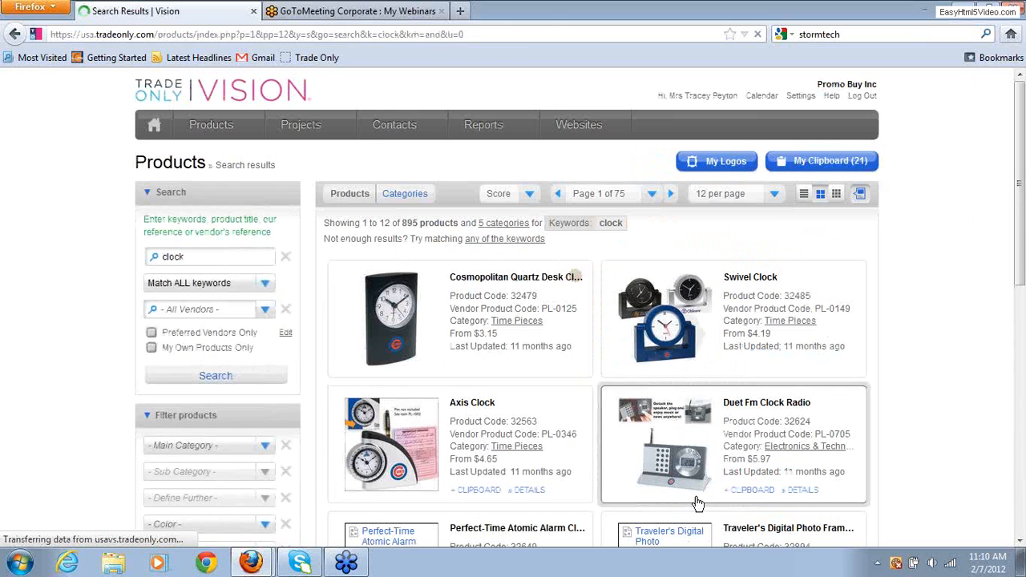
- Look over the clock results and open the details of the Cosmopolitan Quartz Desk Clock with product code 32479
mouse_move(746, 436)
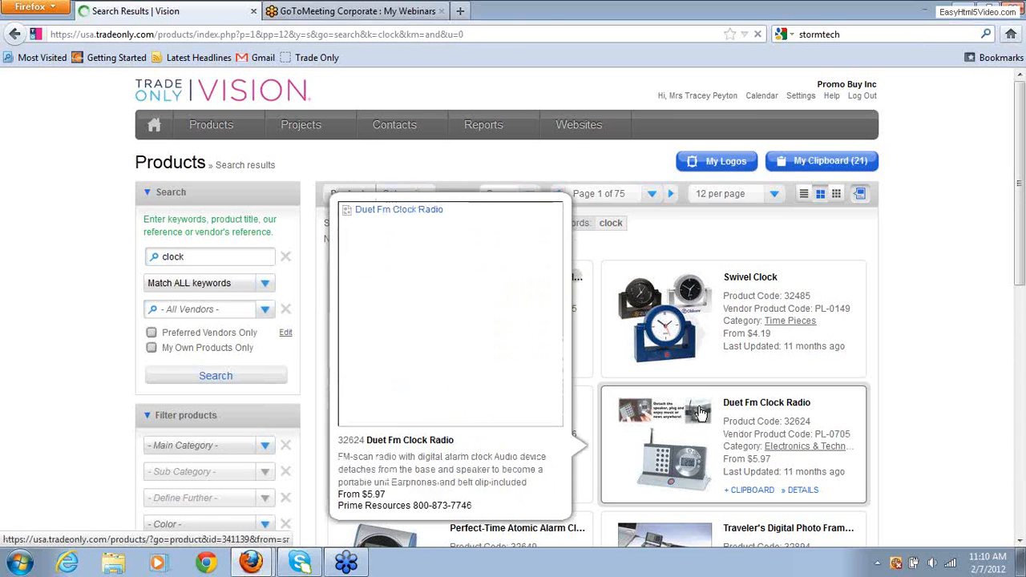
mouse_move(796, 383)
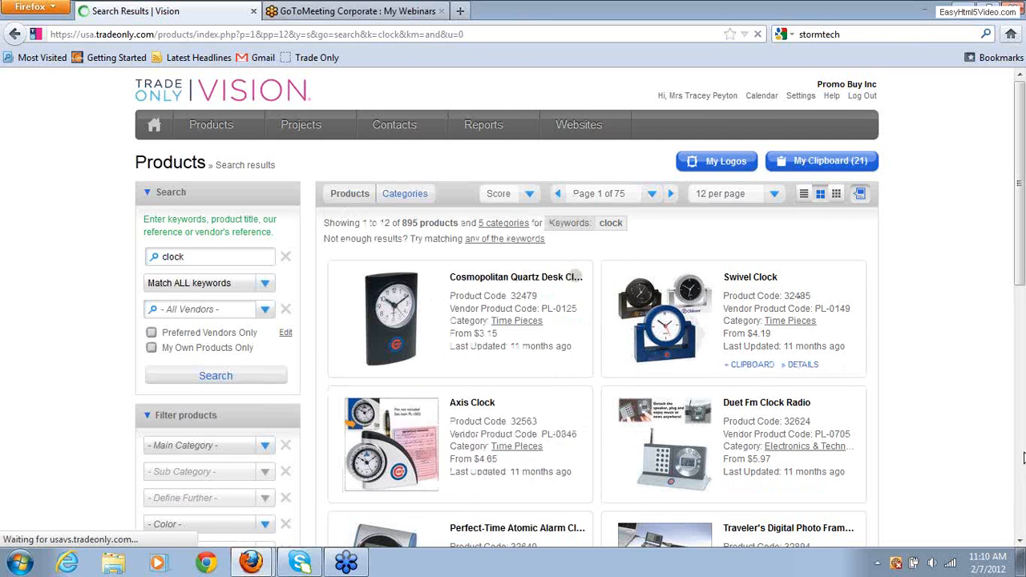
click(1019, 546)
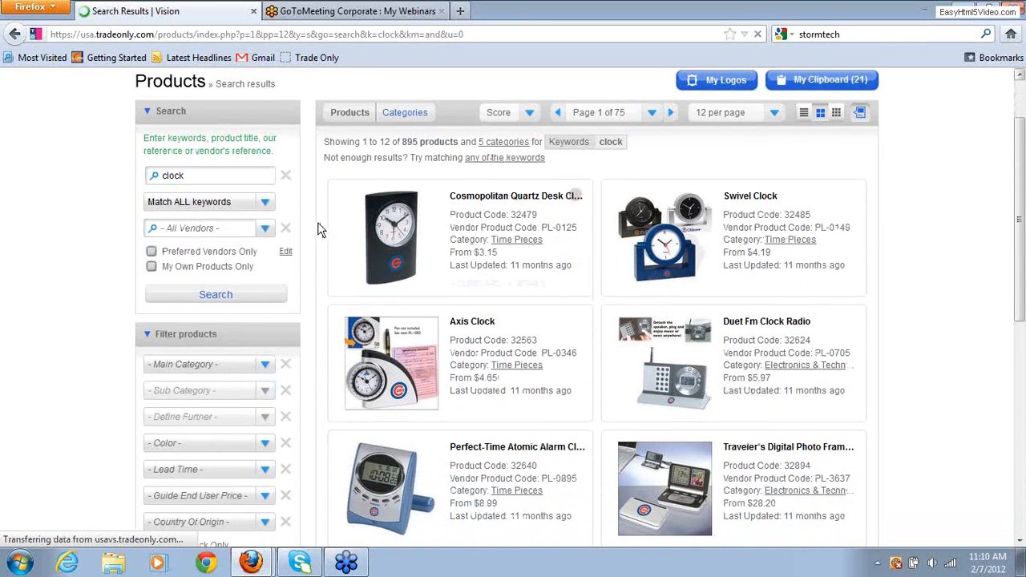
mouse_move(343, 249)
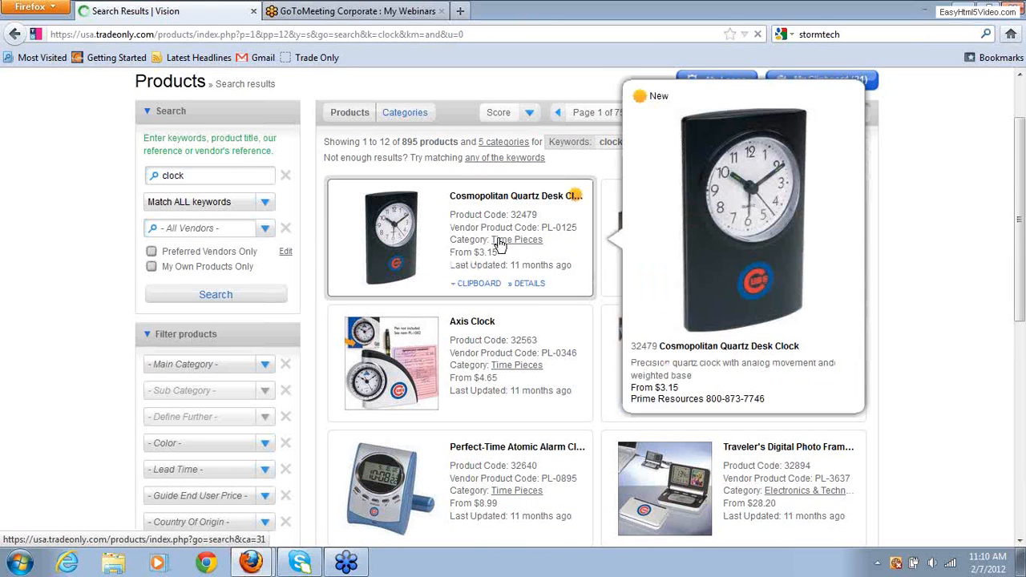
click(529, 284)
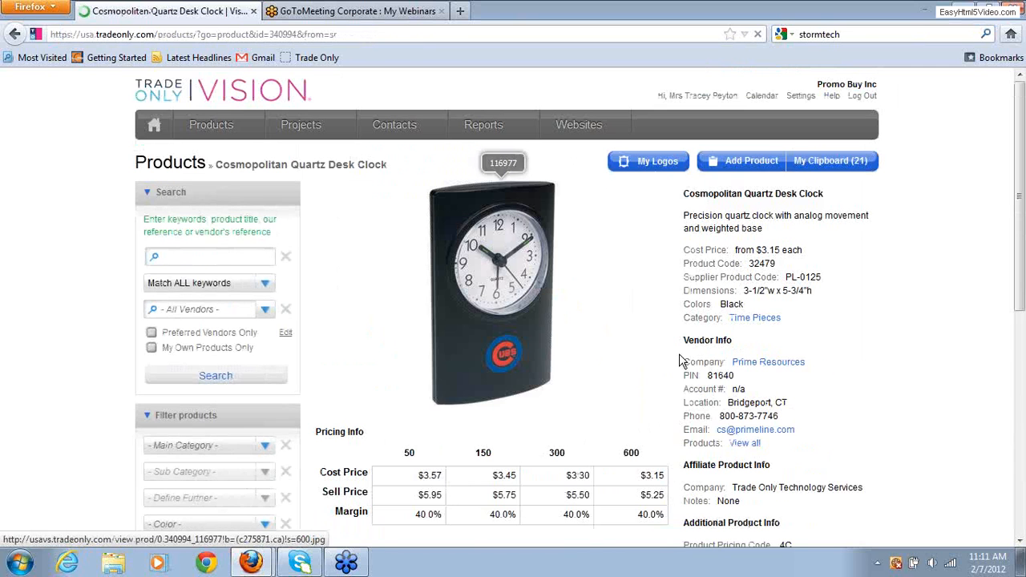
- Examine the desk clock's pricing tables, vendor info and imprint details, and add the product to the clipboard
click(1021, 542)
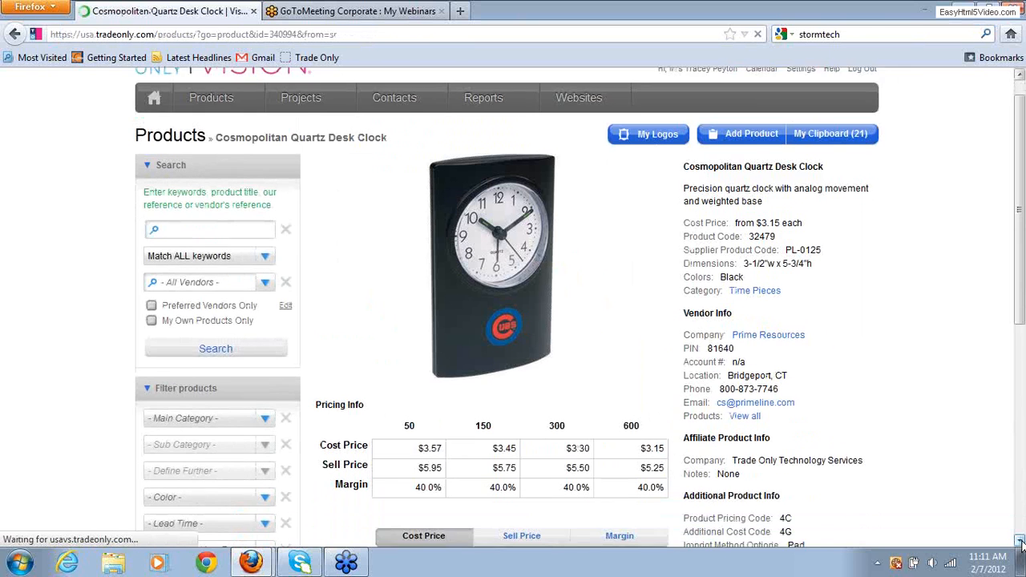
drag(1021, 542, 1021, 542)
click(1021, 542)
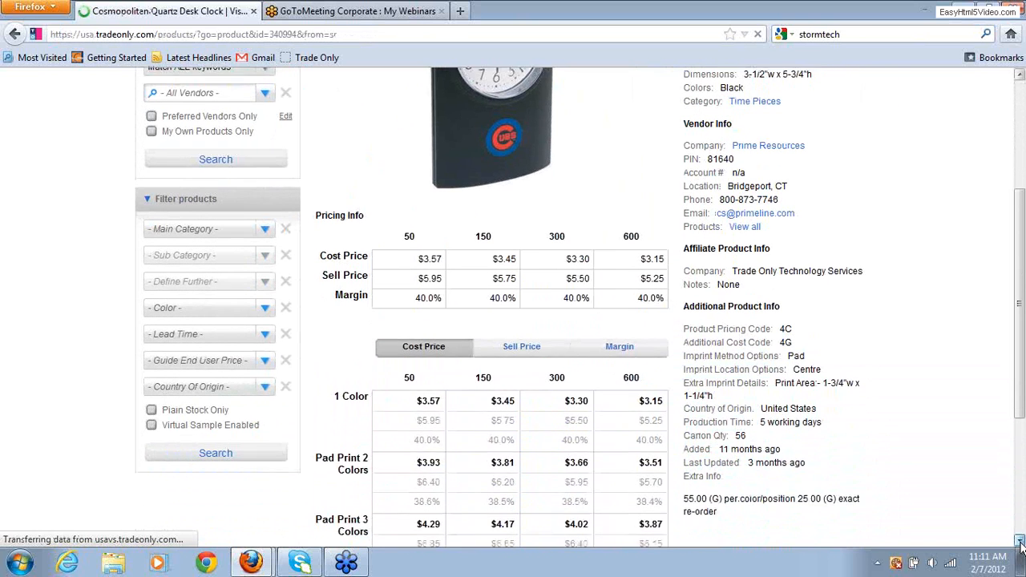
click(1020, 542)
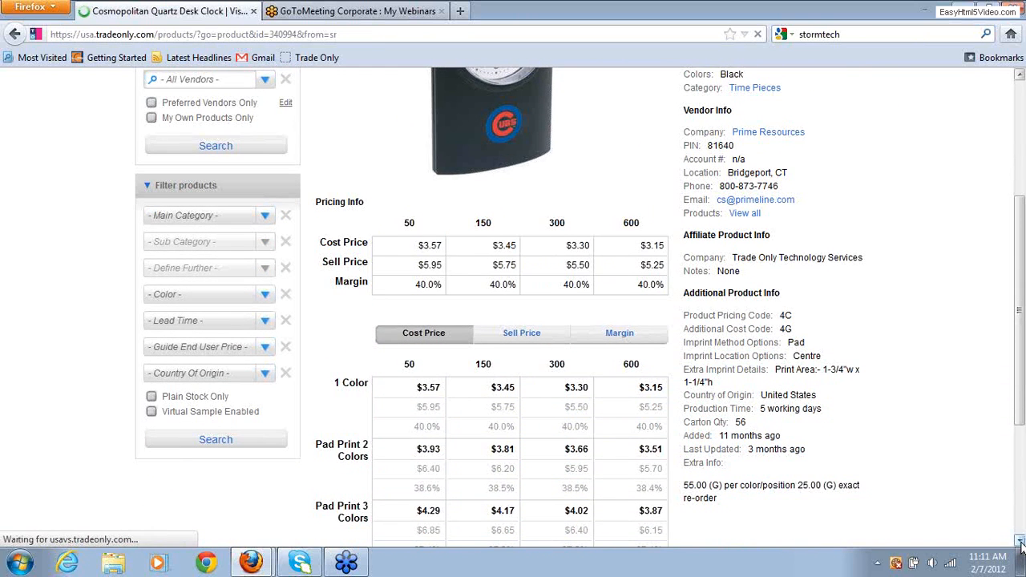
drag(1021, 542, 1020, 542)
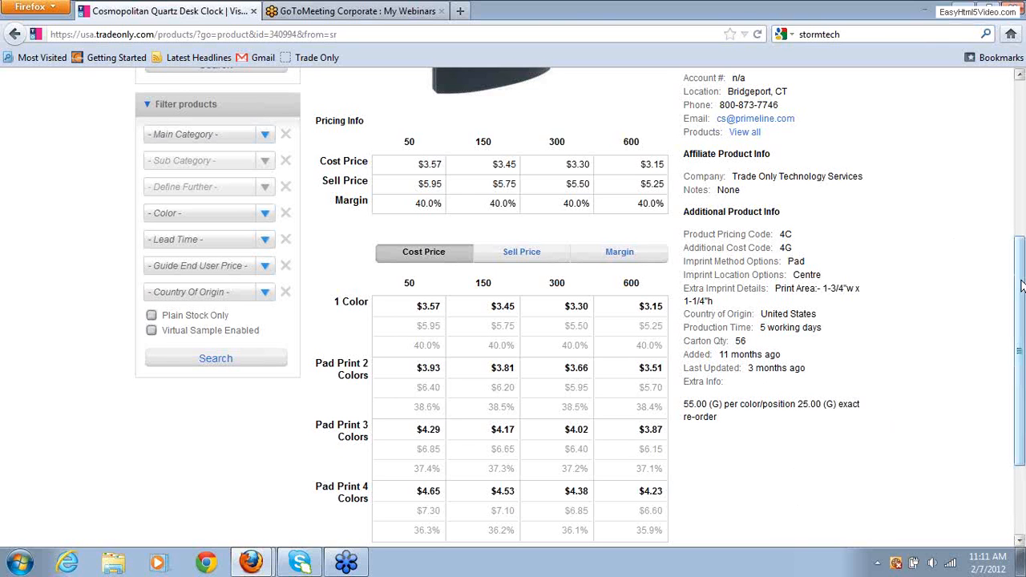
drag(1023, 290, 1007, 105)
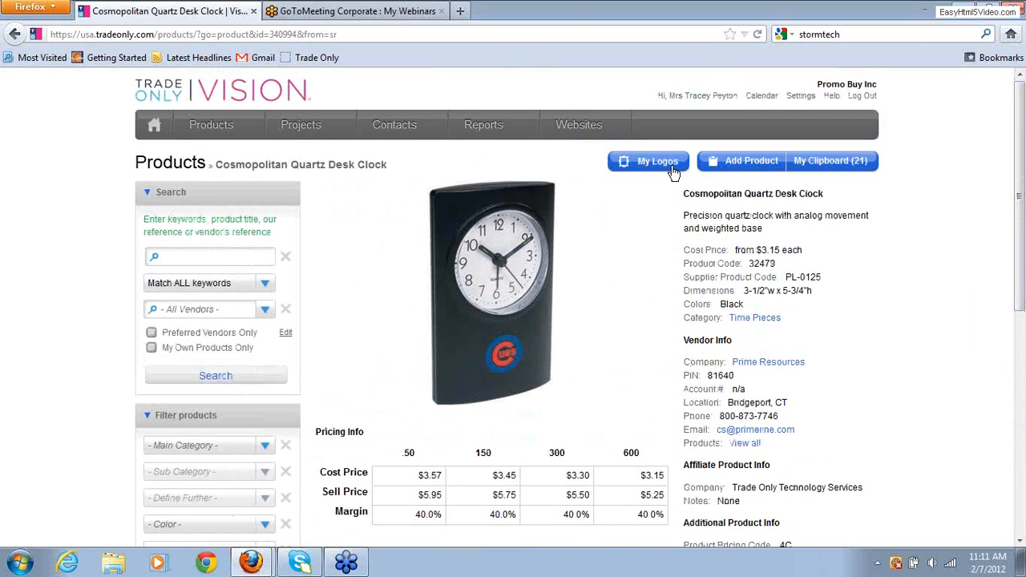
click(740, 163)
- Search the products for "steel mugs" and review the resulting mugs and the available product filters
key(Down)
click(258, 376)
click(258, 377)
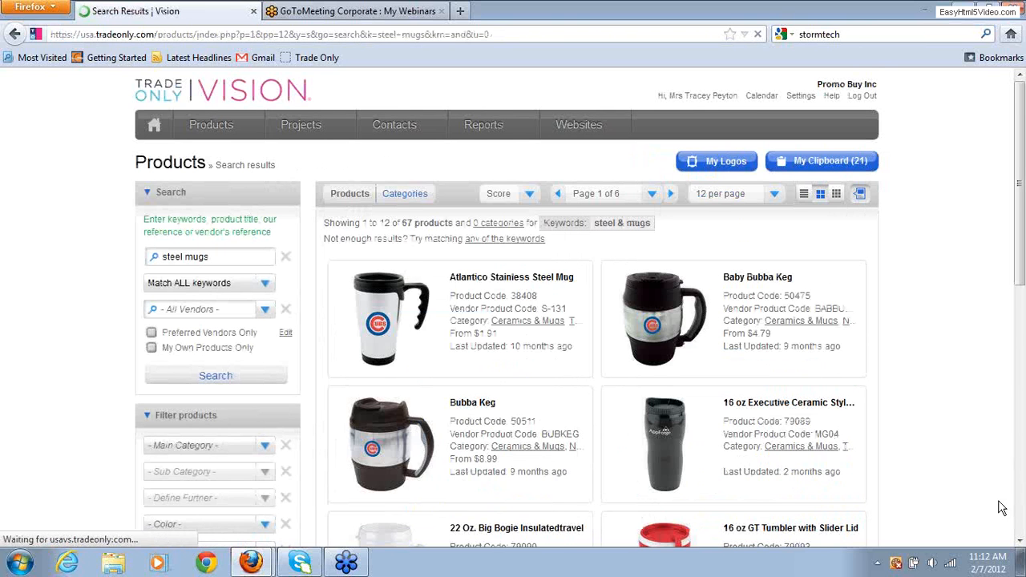
click(1021, 543)
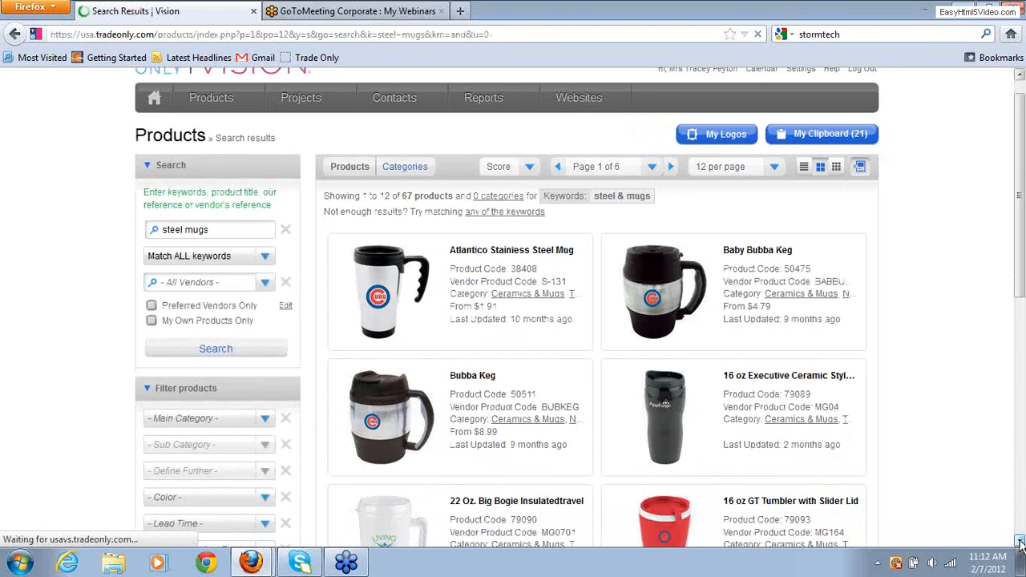
click(1020, 544)
click(1021, 543)
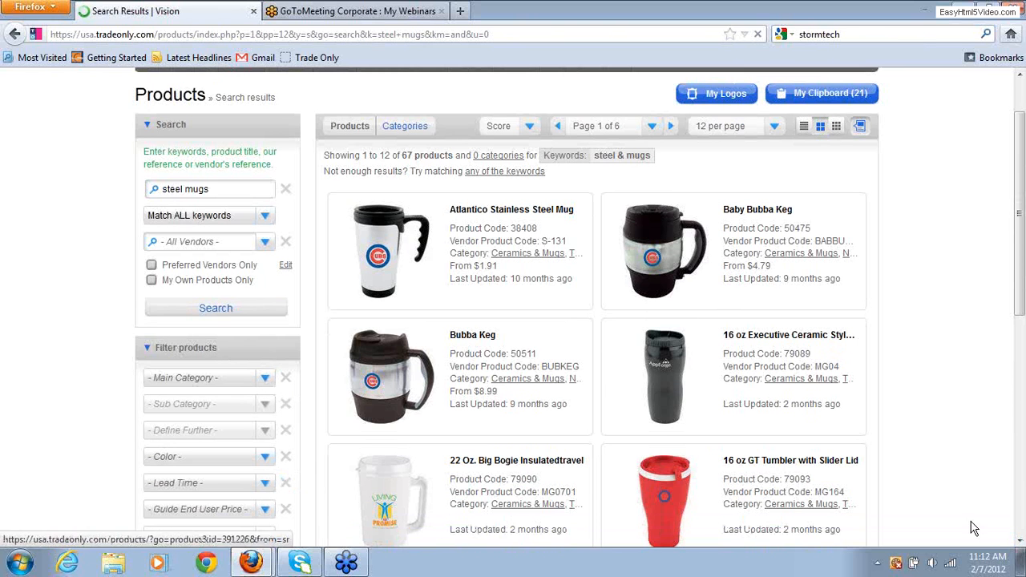
click(1021, 542)
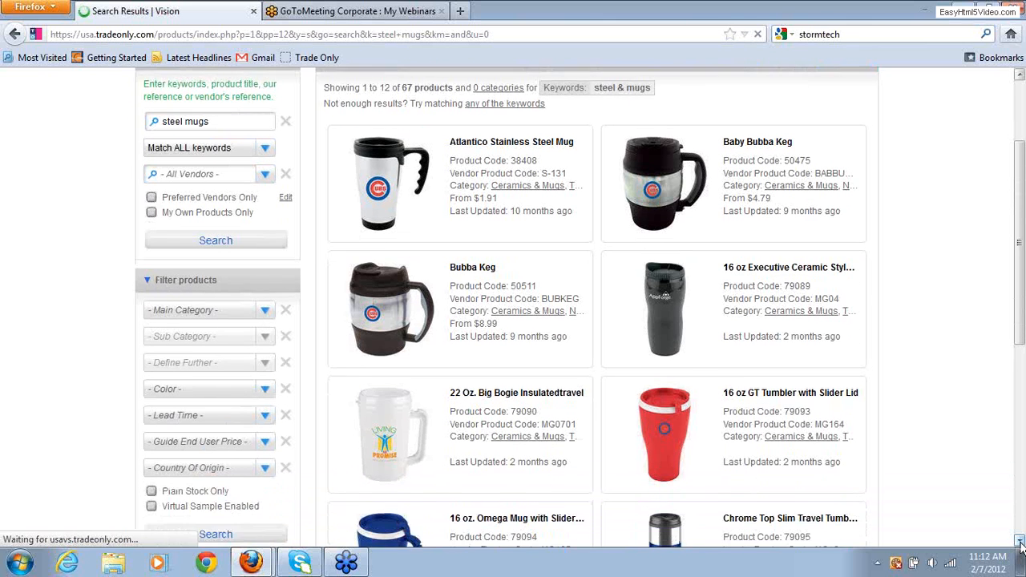
click(1020, 541)
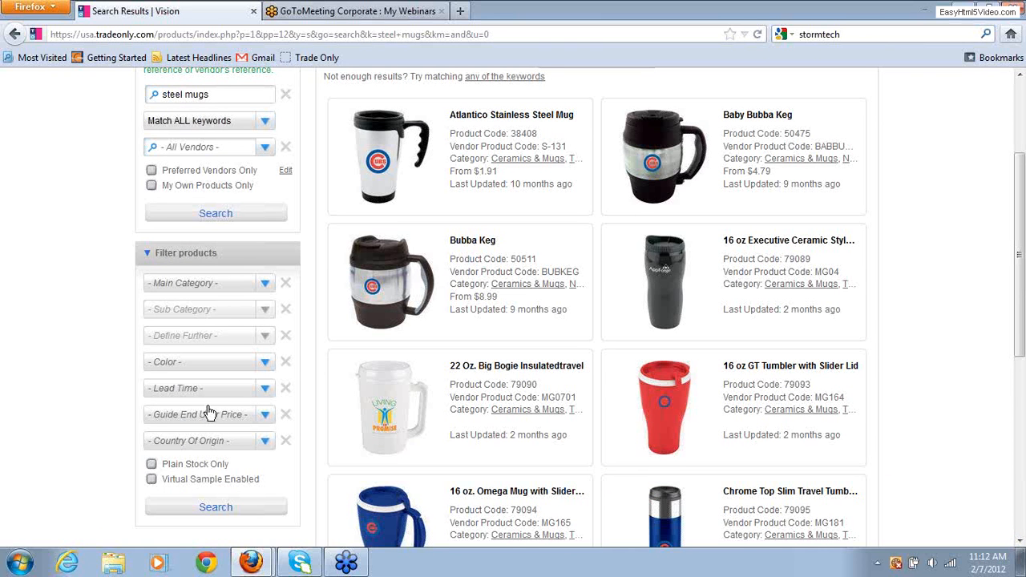
- Broaden the product search by replacing the keywords with "mug" and running it again
drag(1020, 311, 1020, 237)
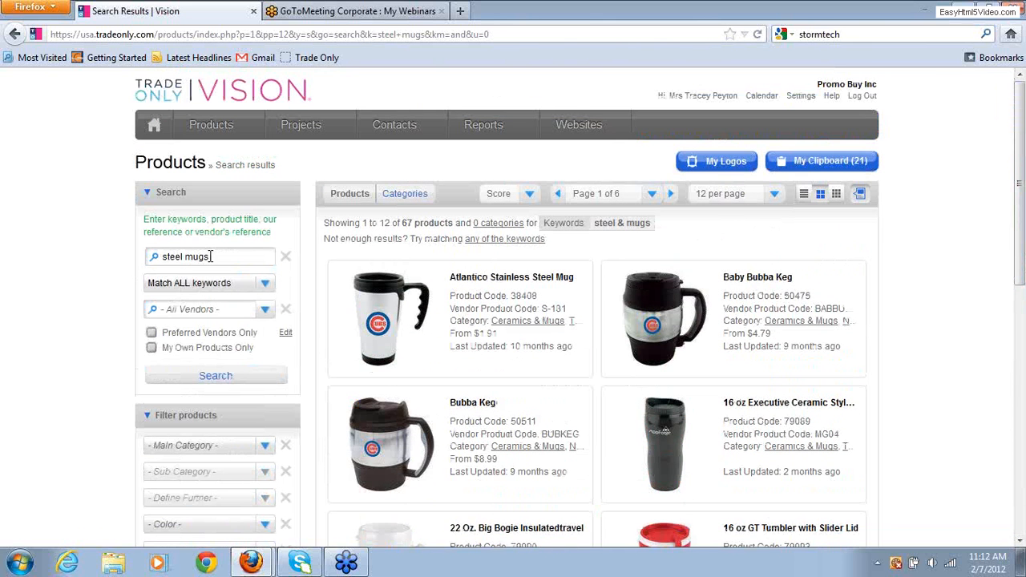
key(BackSpace)
key(BackSpace)
key(BackSpace)
text(mu)
click(258, 376)
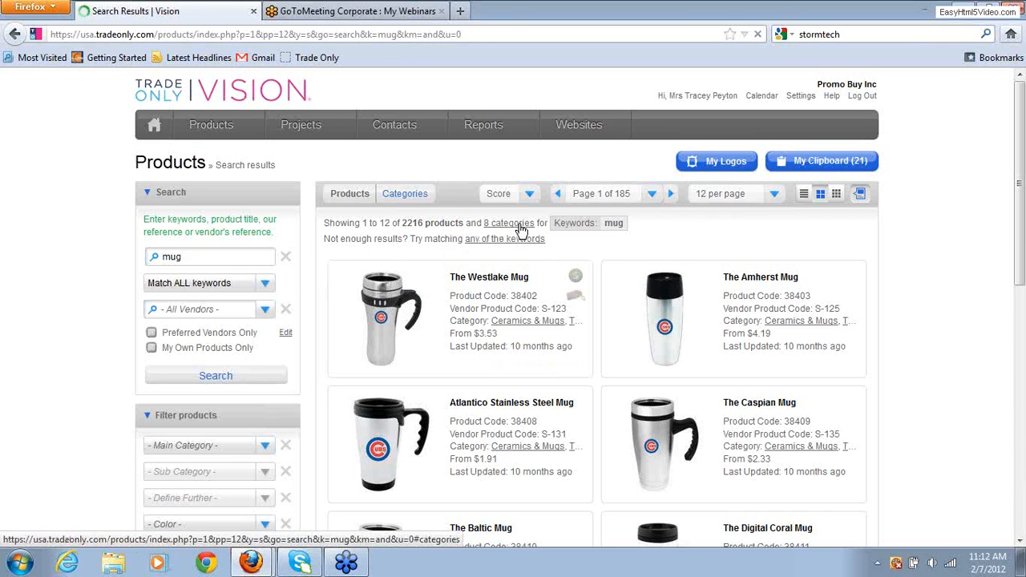
- Narrow the mug results to the Ceramic Mugs category and add the Canterbury Mug - 12 oz. to the clipboard
click(520, 225)
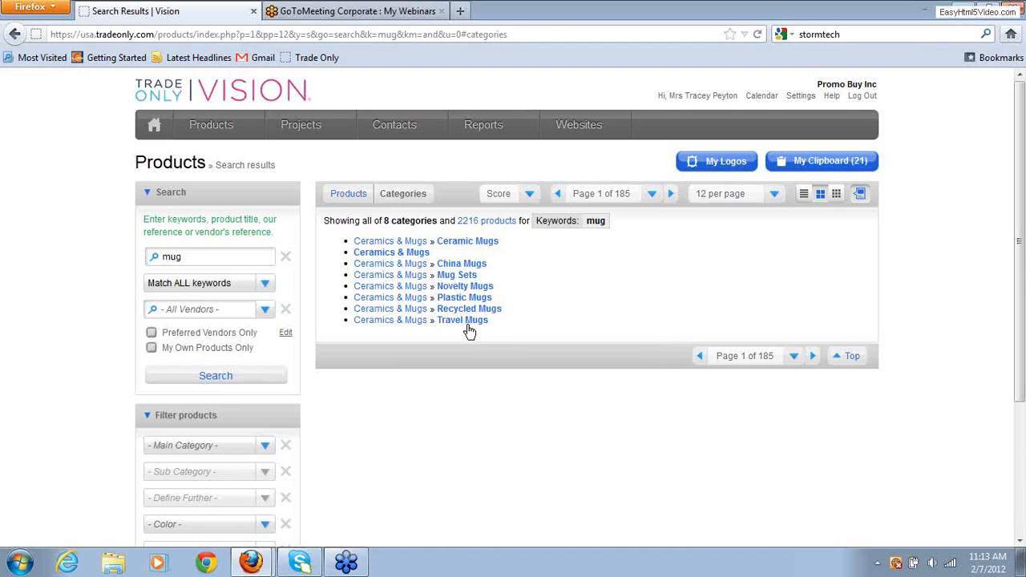
click(451, 244)
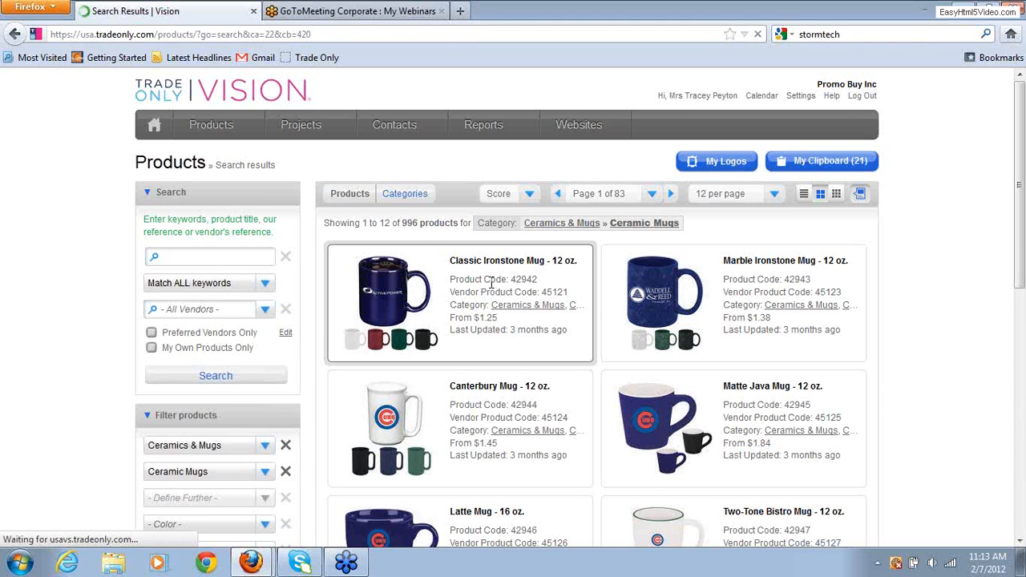
click(1022, 542)
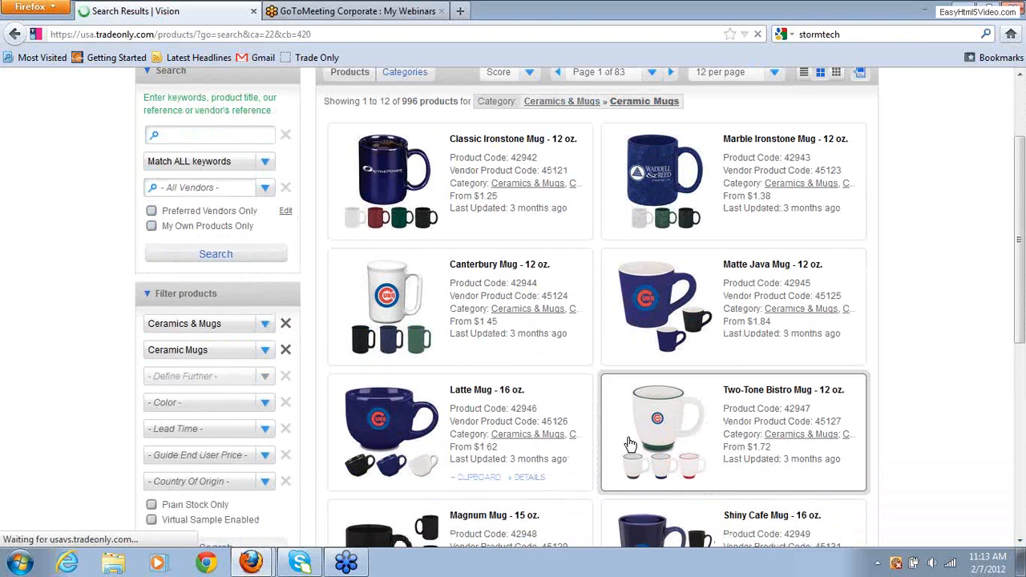
mouse_move(413, 321)
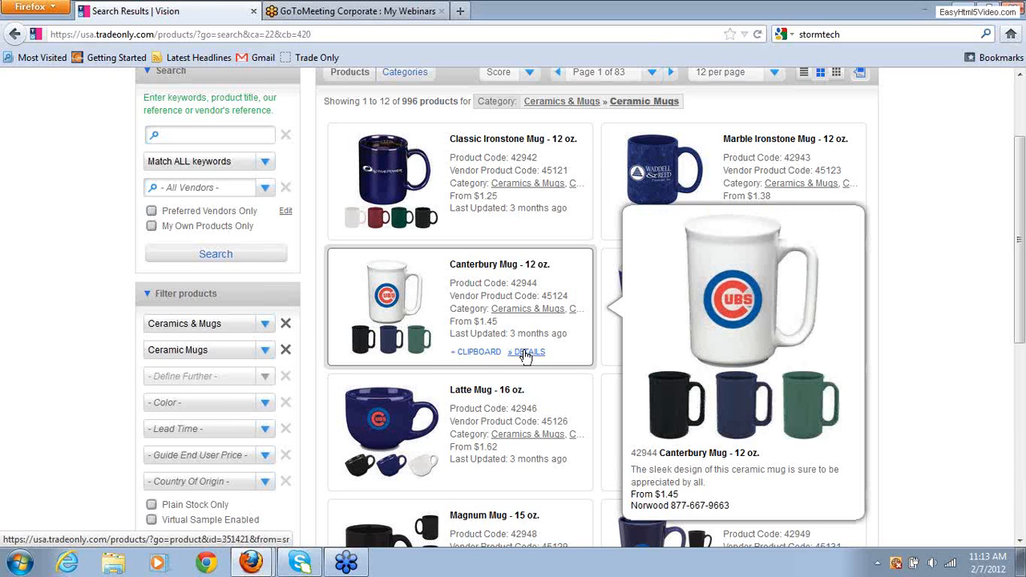
click(478, 352)
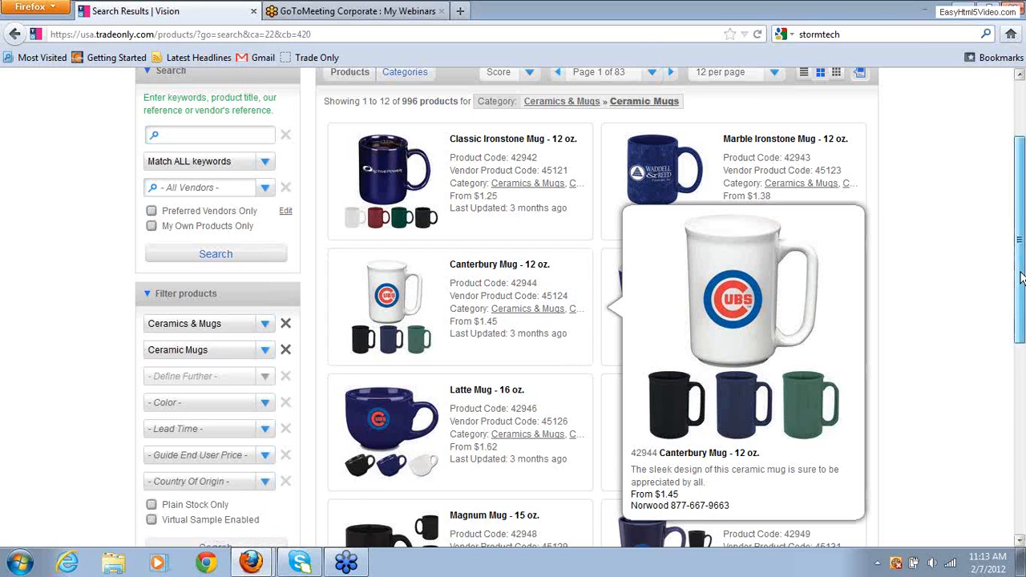
- Open the clipboard from the Ceramic Mugs results and look through the products saved in it
drag(1021, 279, 1009, 208)
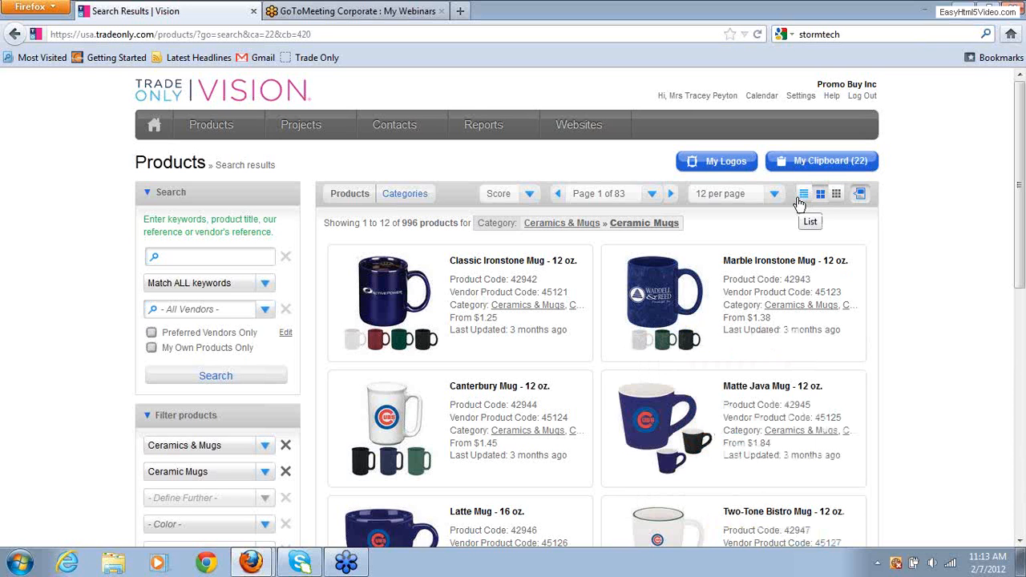
mouse_move(517, 372)
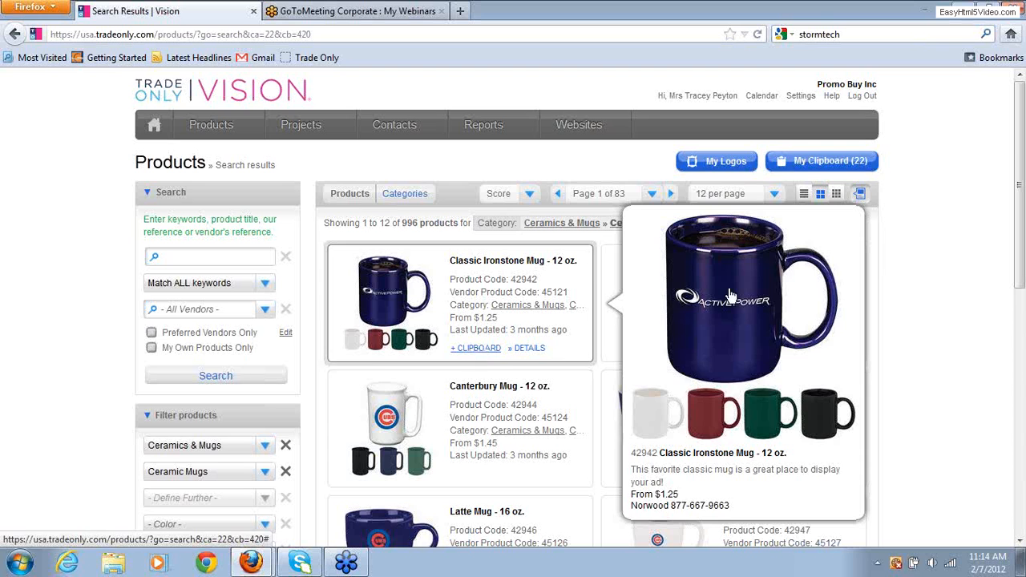
click(838, 165)
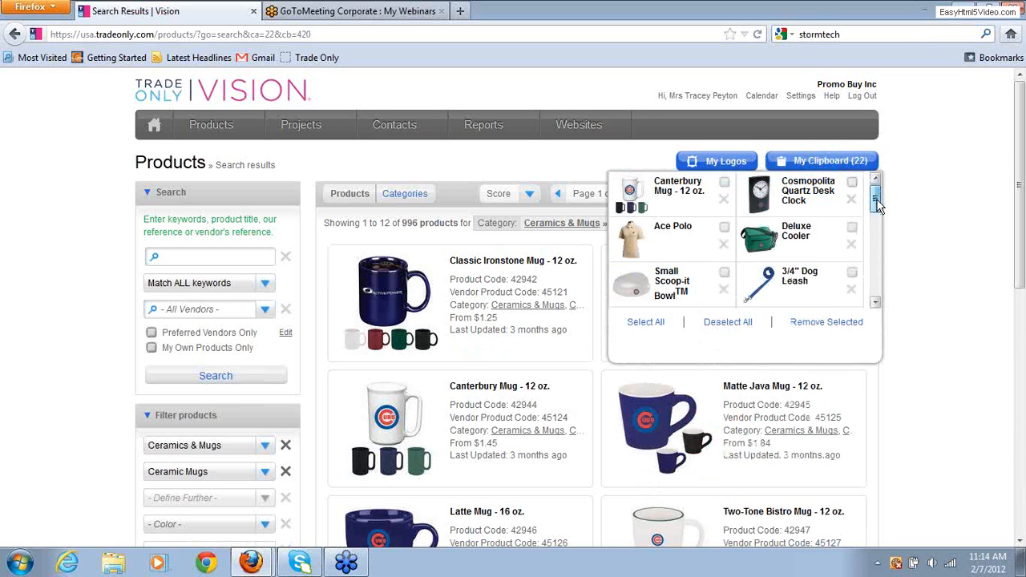
mouse_move(876, 201)
mouse_down()
mouse_move(878, 288)
mouse_move(877, 194)
mouse_up()
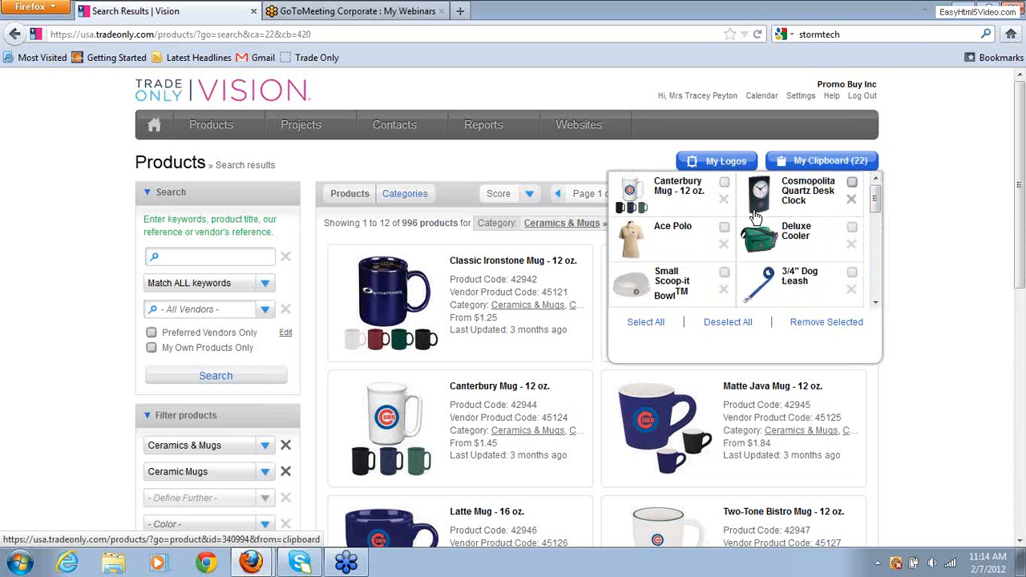
click(876, 306)
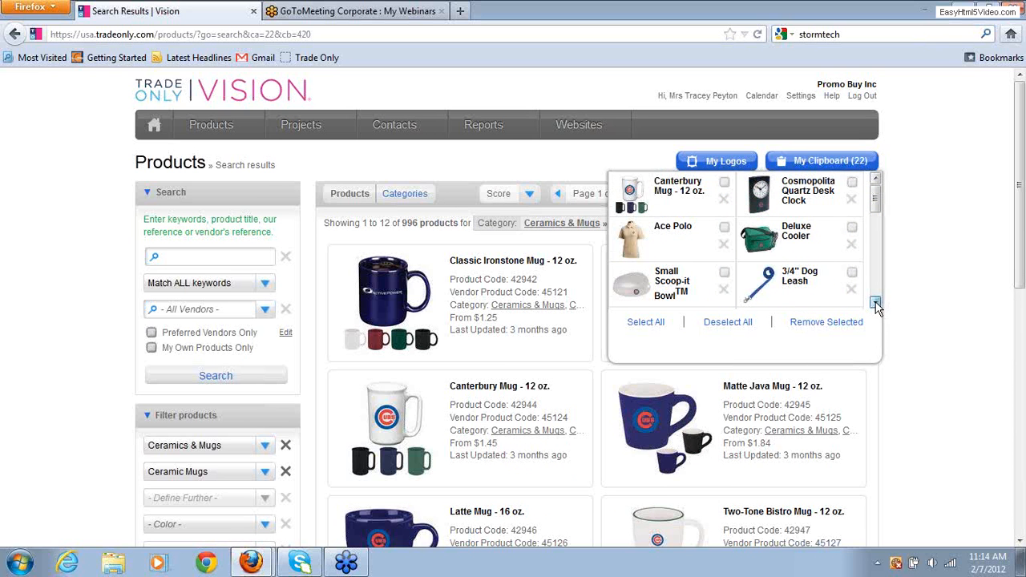
click(876, 305)
click(877, 305)
click(876, 305)
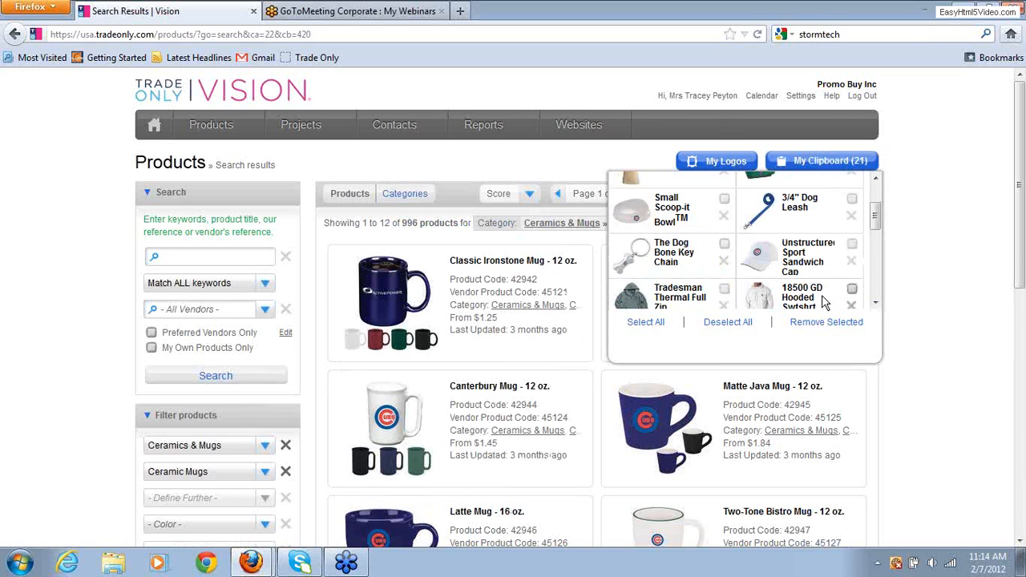
- Remove The Dog Bone Key Chain and the 9000 GD 10oz Sweatshirt from the clipboard
click(724, 260)
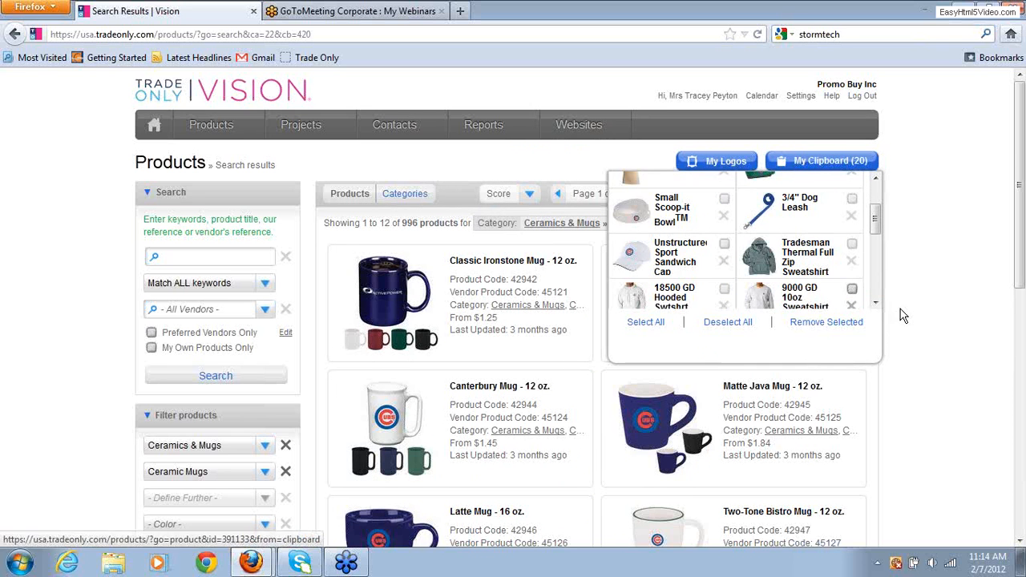
click(877, 306)
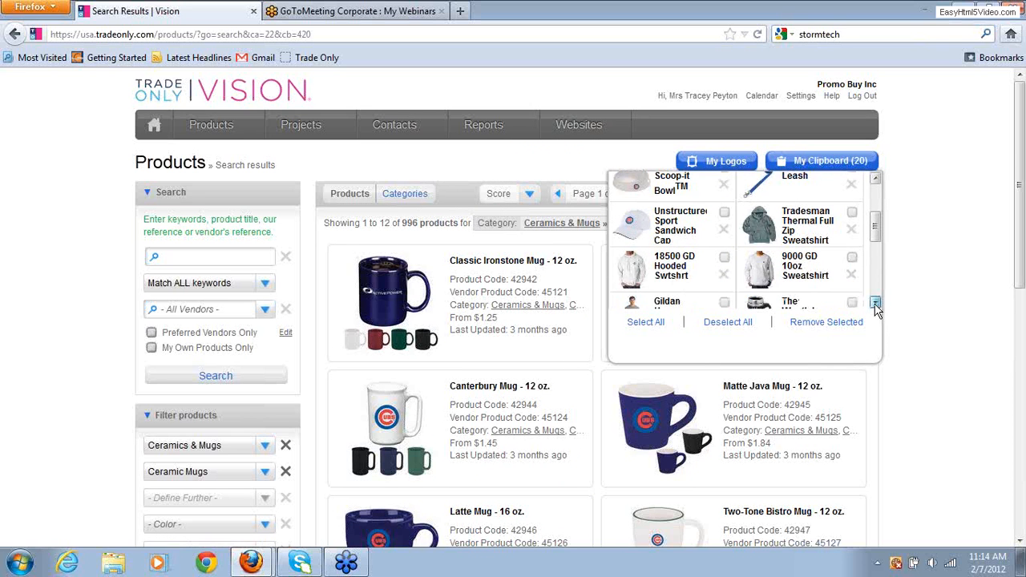
click(851, 274)
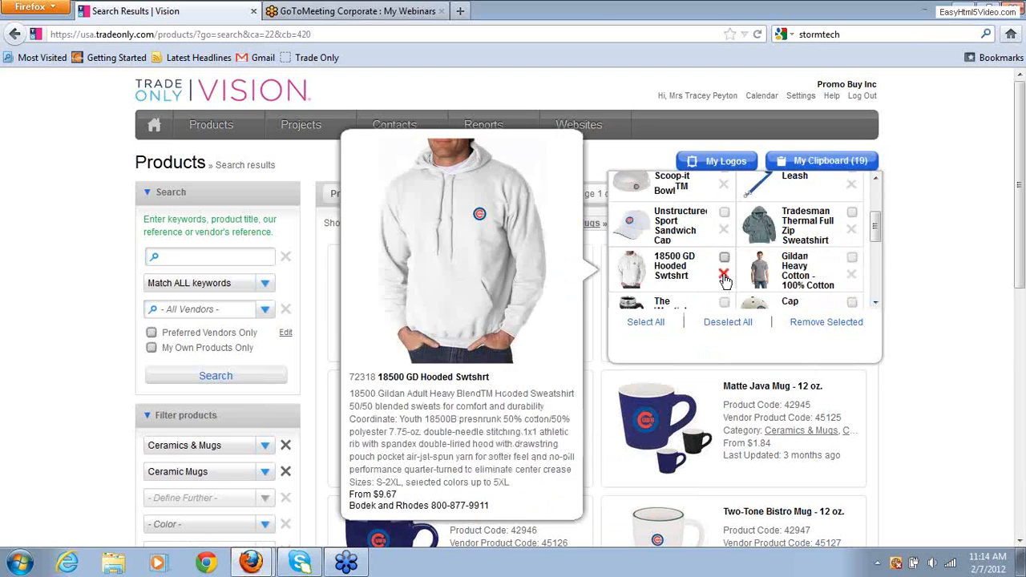
- Remove the 18500 GD Hooded Swtshrt from the clipboard
click(724, 274)
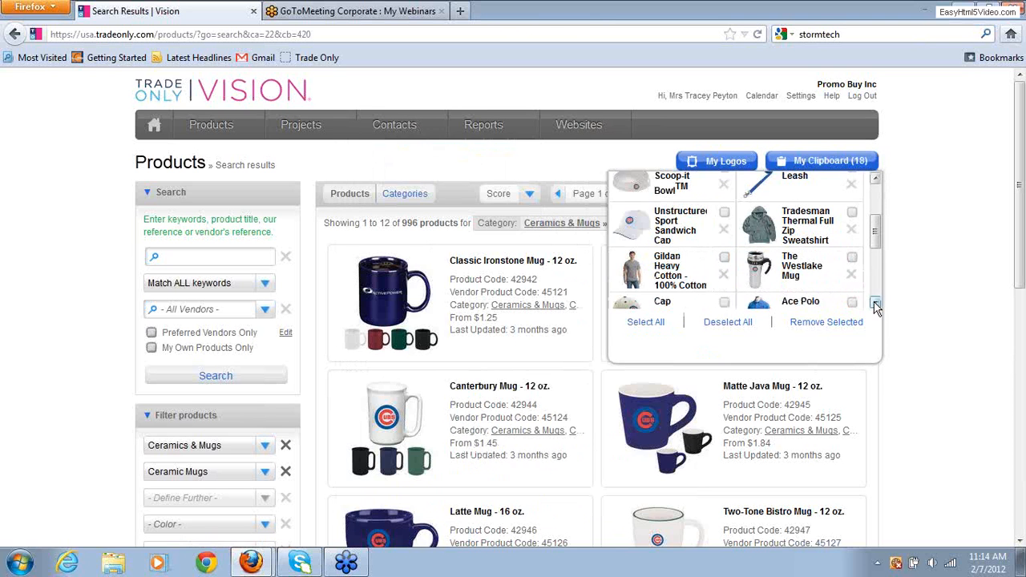
scroll(877, 247, up, 3)
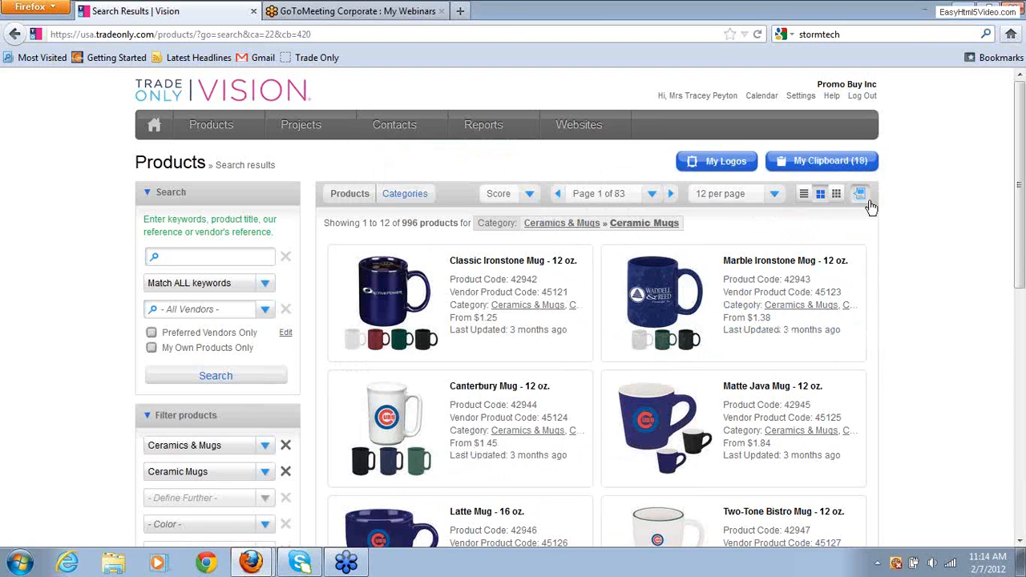
- Select the Canterbury Mug - 12 oz., Cosmopolita Quartz Desk Clock and Ace Polo on the clipboard and start a new project with them
mouse_move(838, 162)
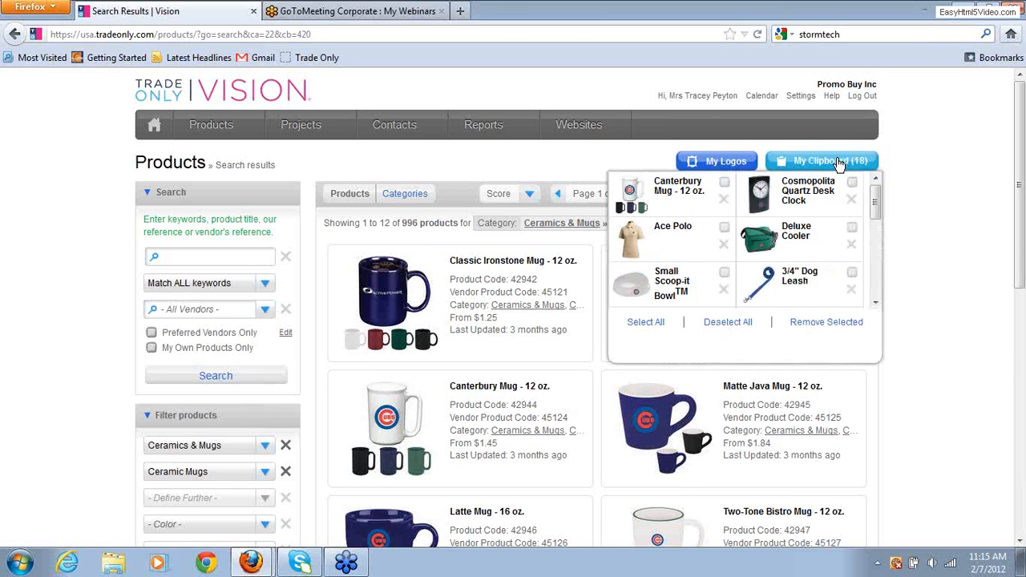
click(725, 185)
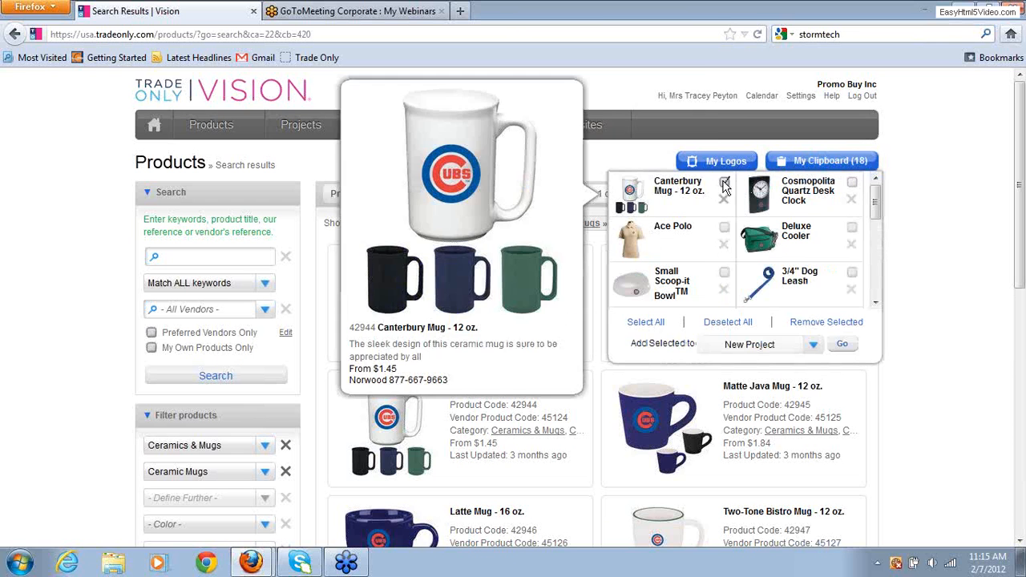
click(852, 183)
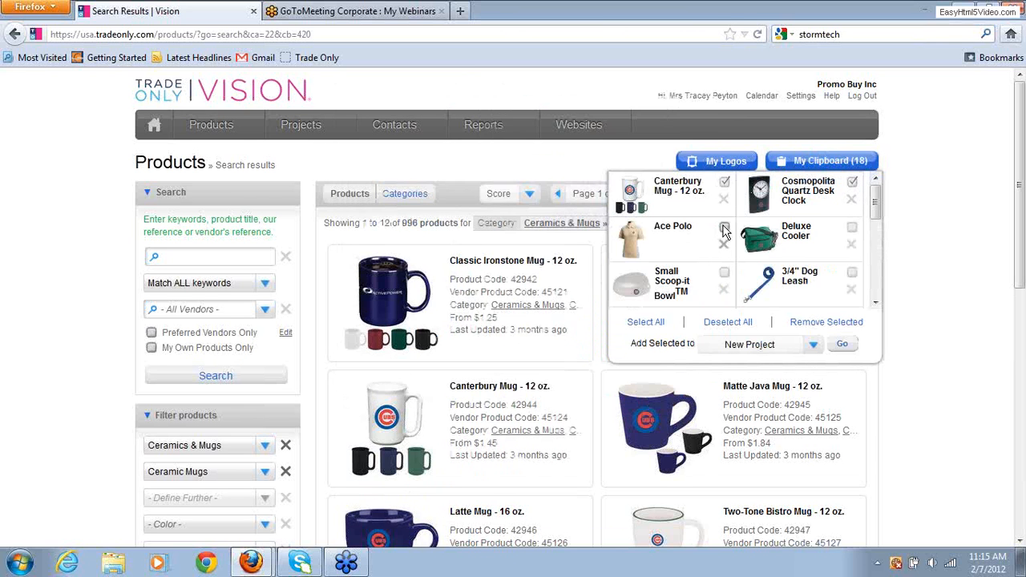
click(725, 228)
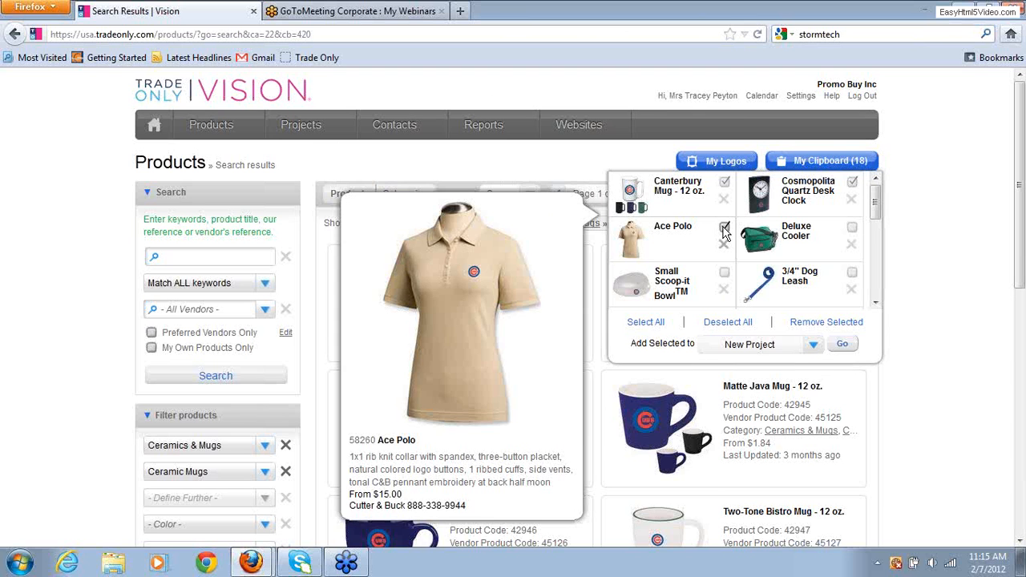
click(725, 228)
click(724, 228)
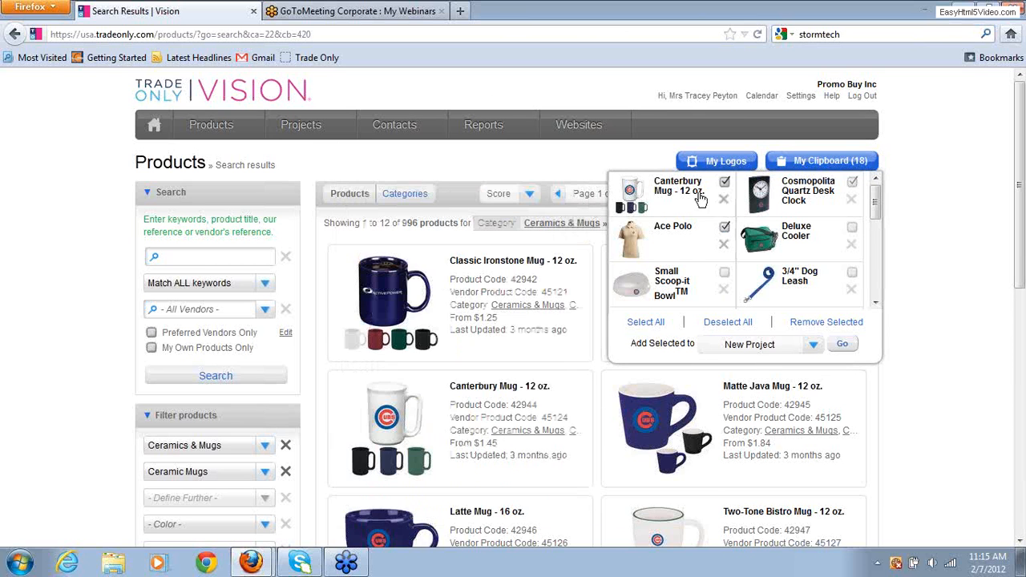
mouse_move(847, 252)
click(844, 348)
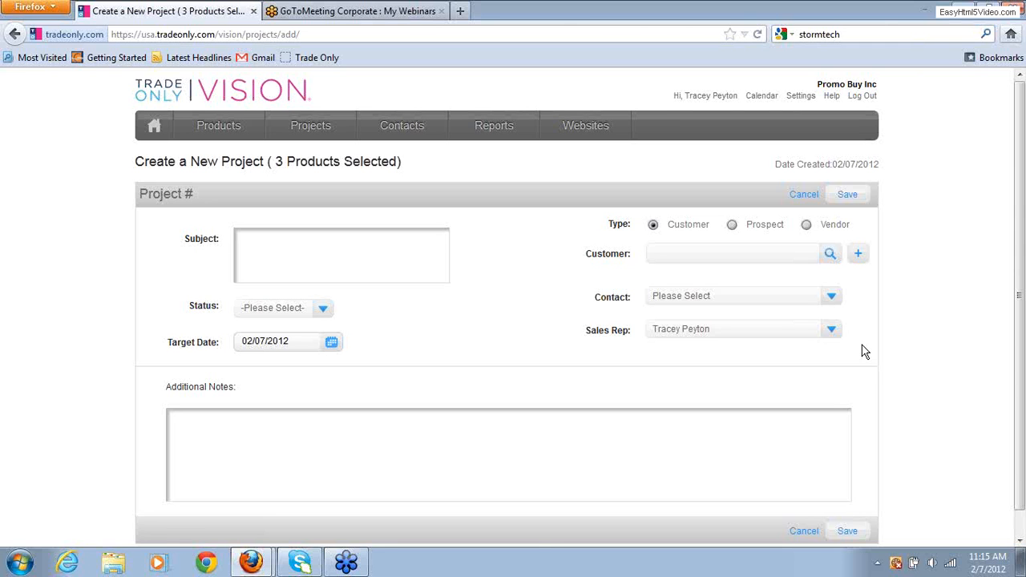
- Return to the dashboard and open the form for adding a new product
click(138, 132)
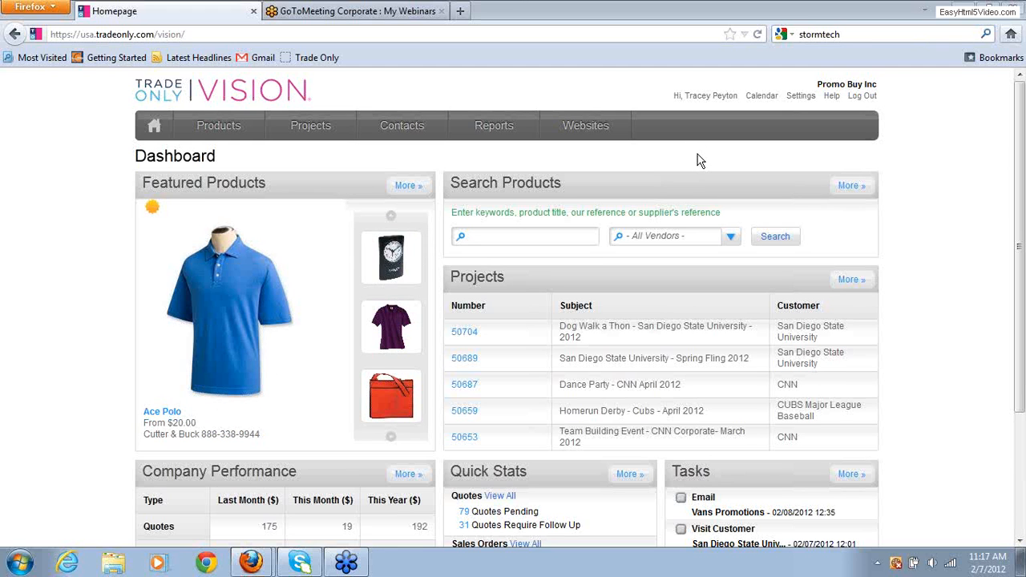
mouse_move(201, 130)
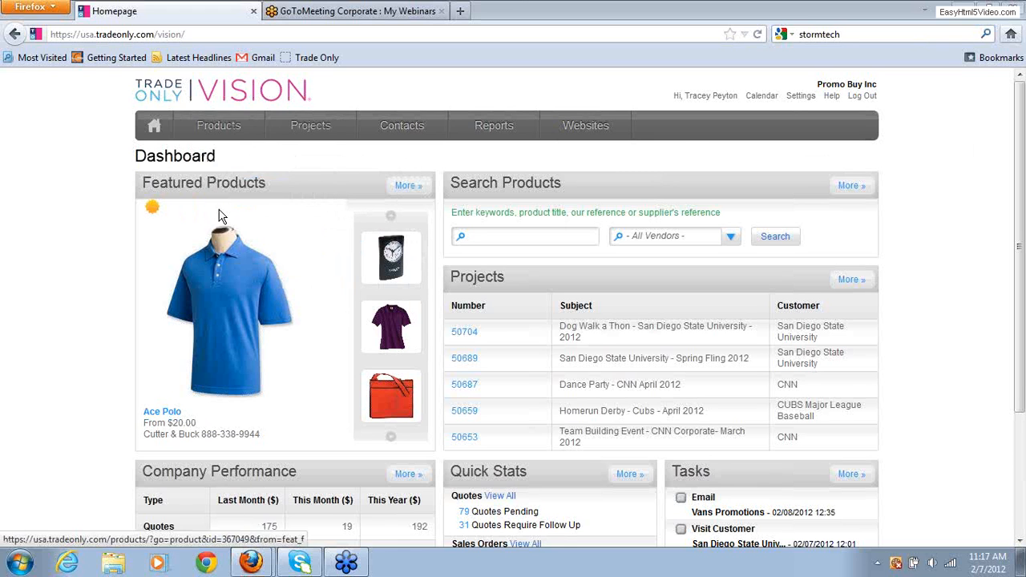
click(195, 217)
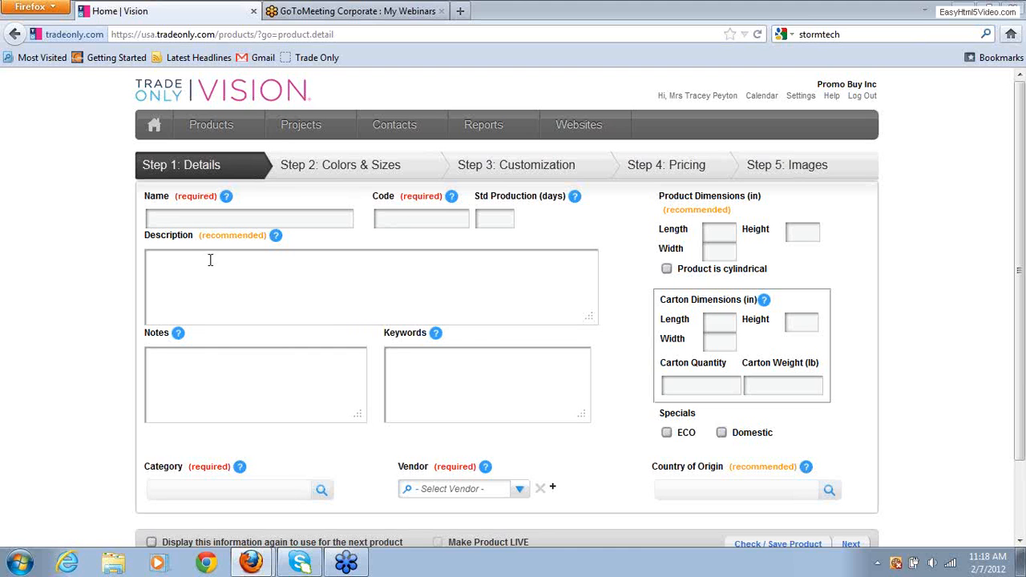
- Examine the new product's colors and sizes, adding a blank color option and expanding the Tops sizes
click(370, 167)
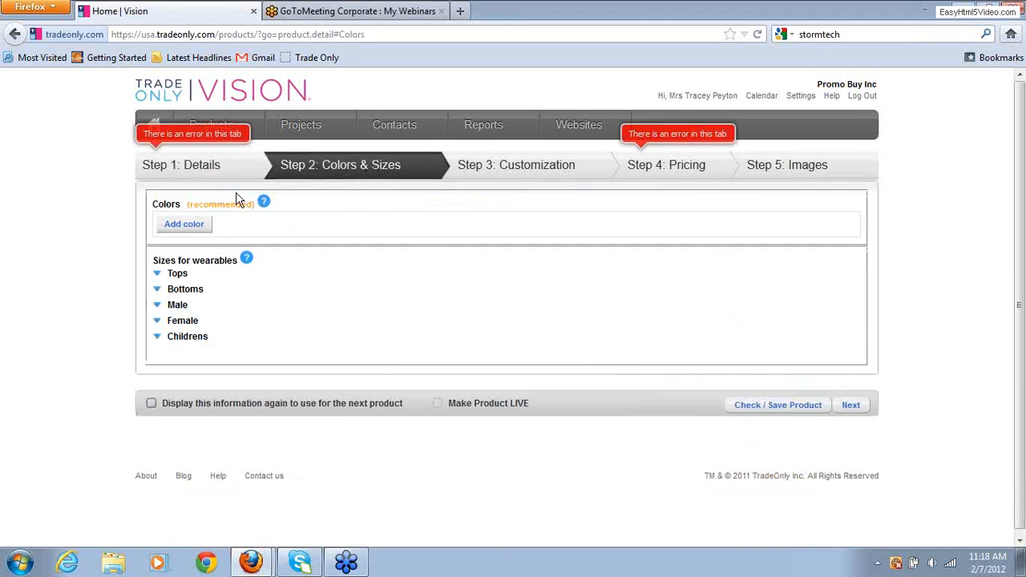
click(174, 229)
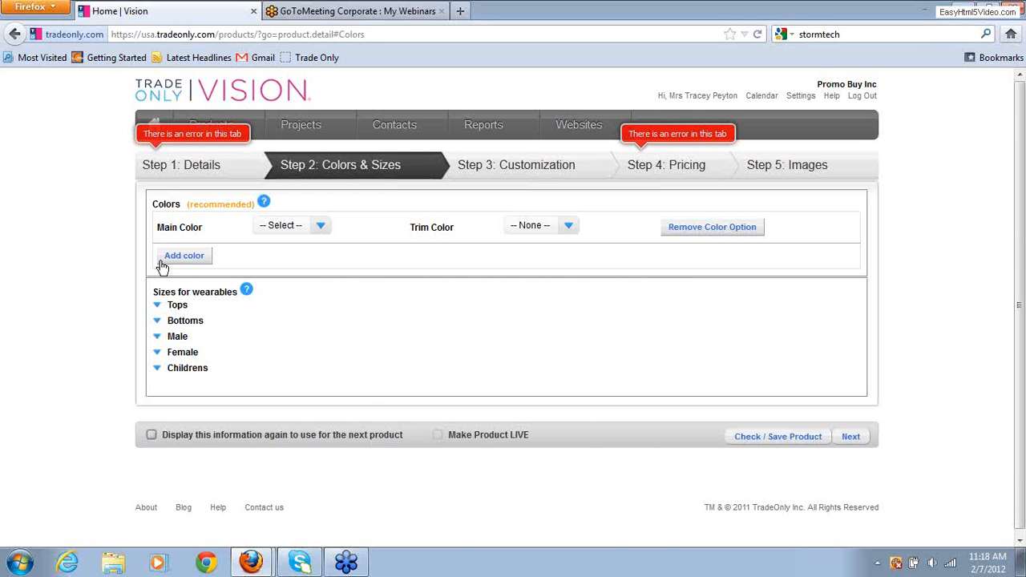
click(177, 308)
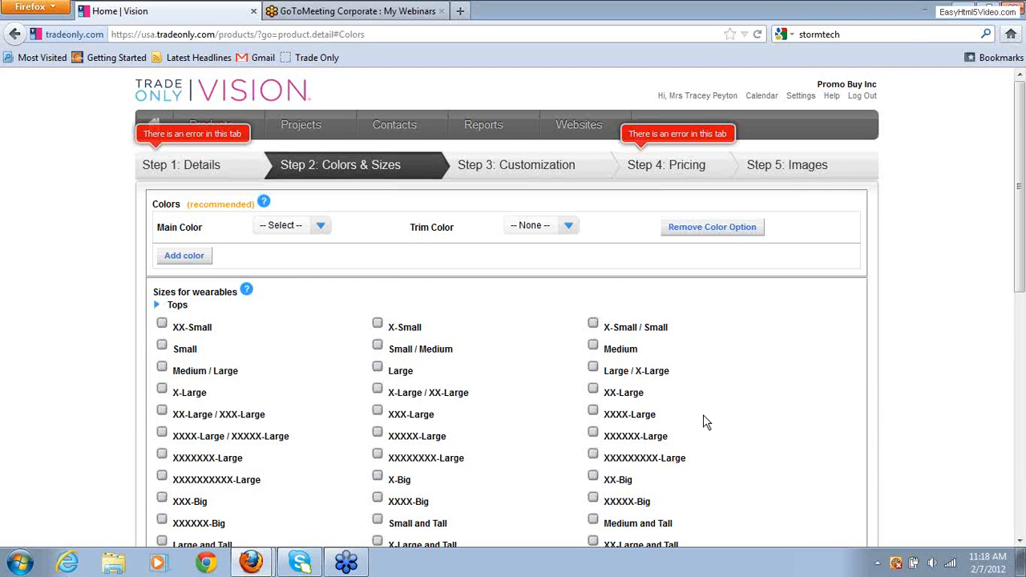
- Review the new product's customization, pricing and image stages, choosing Cost/Sell as the supplied pricing
click(508, 173)
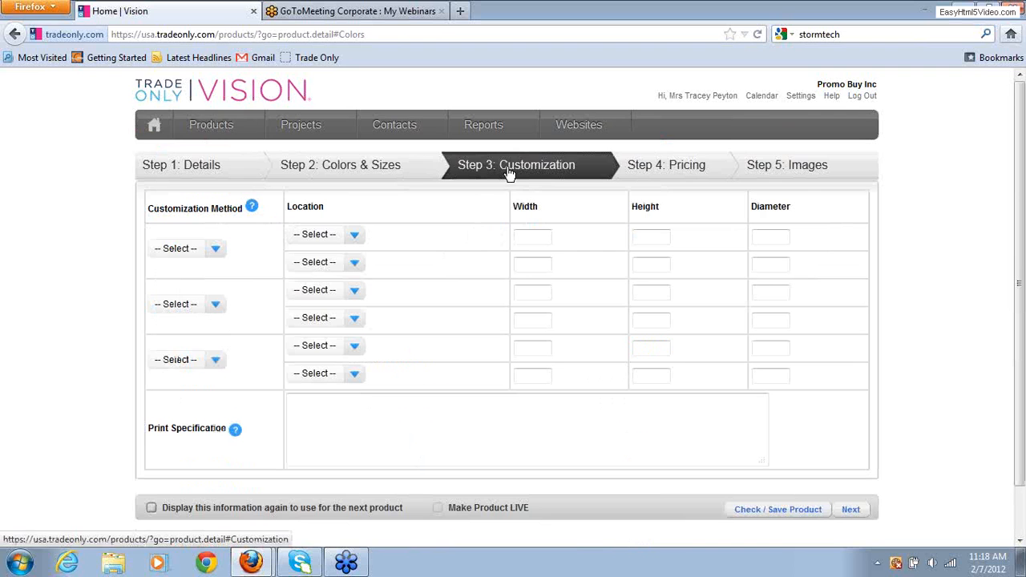
click(685, 171)
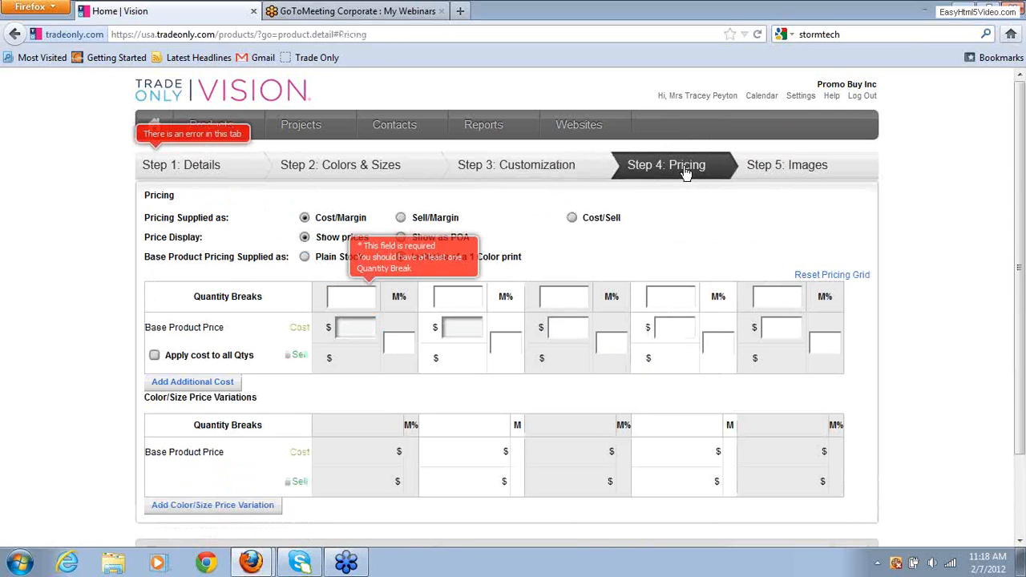
click(571, 219)
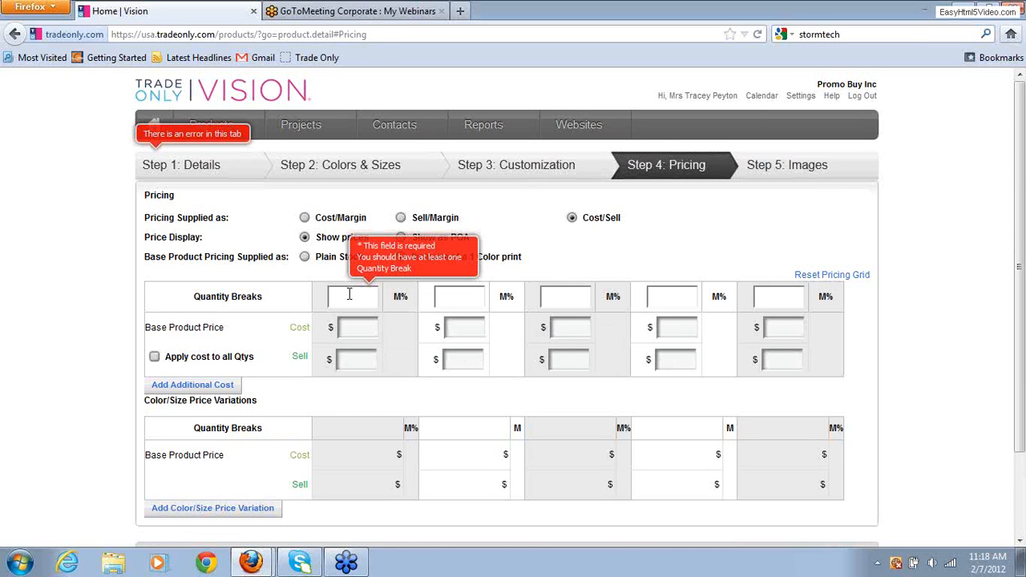
click(816, 171)
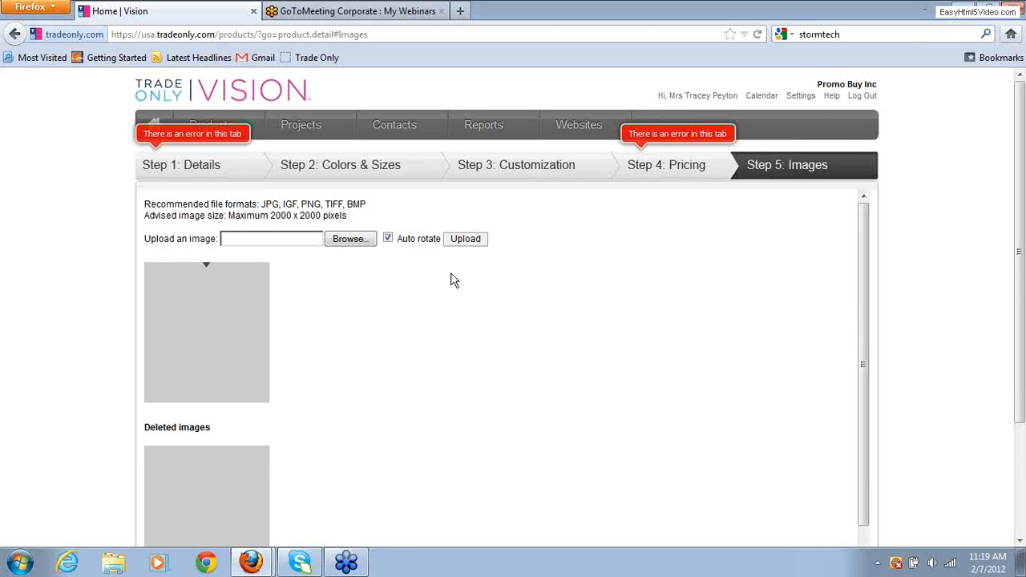
- Open the list of the company's own products and look through all its entries
mouse_move(205, 126)
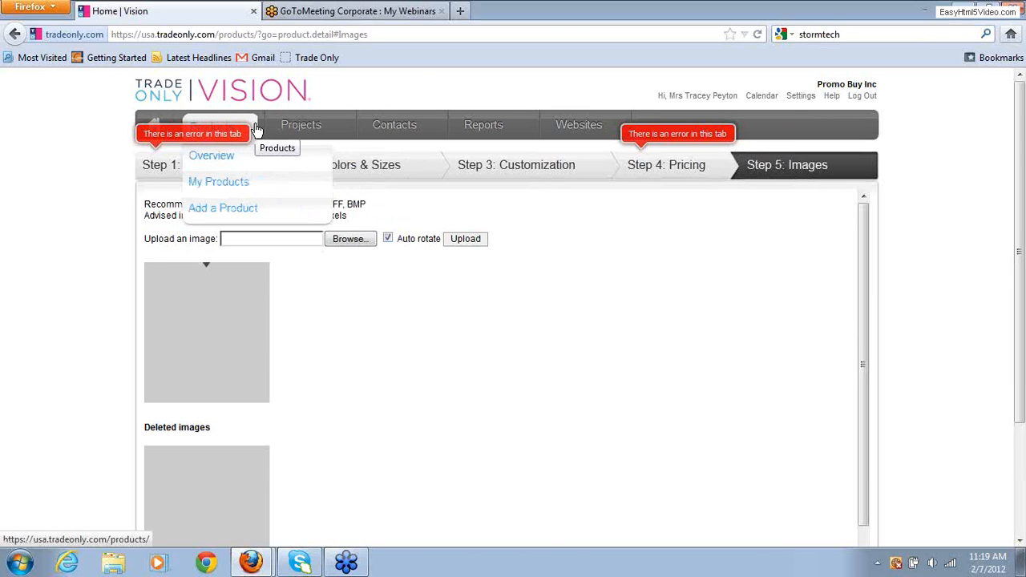
click(238, 183)
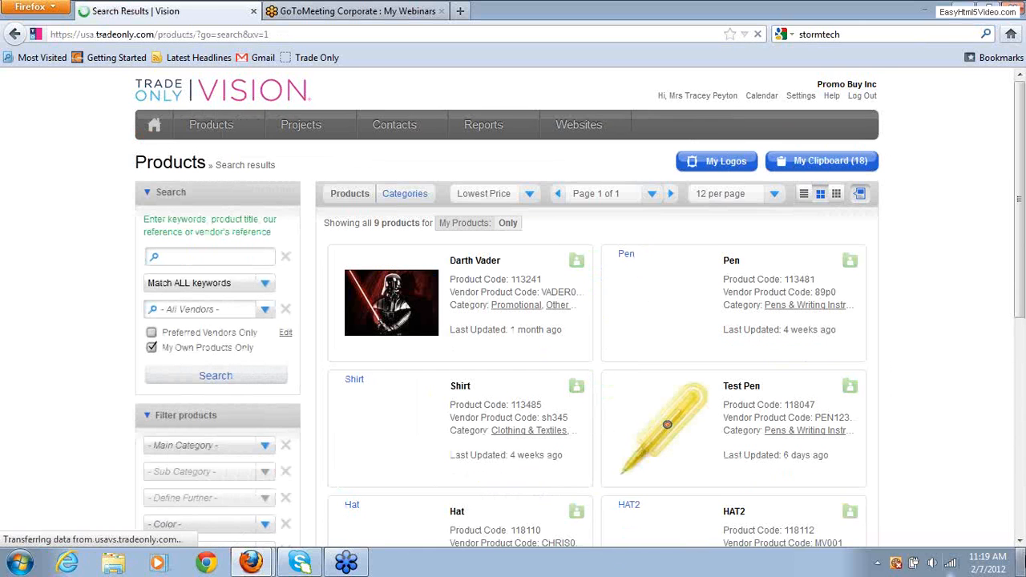
click(1020, 541)
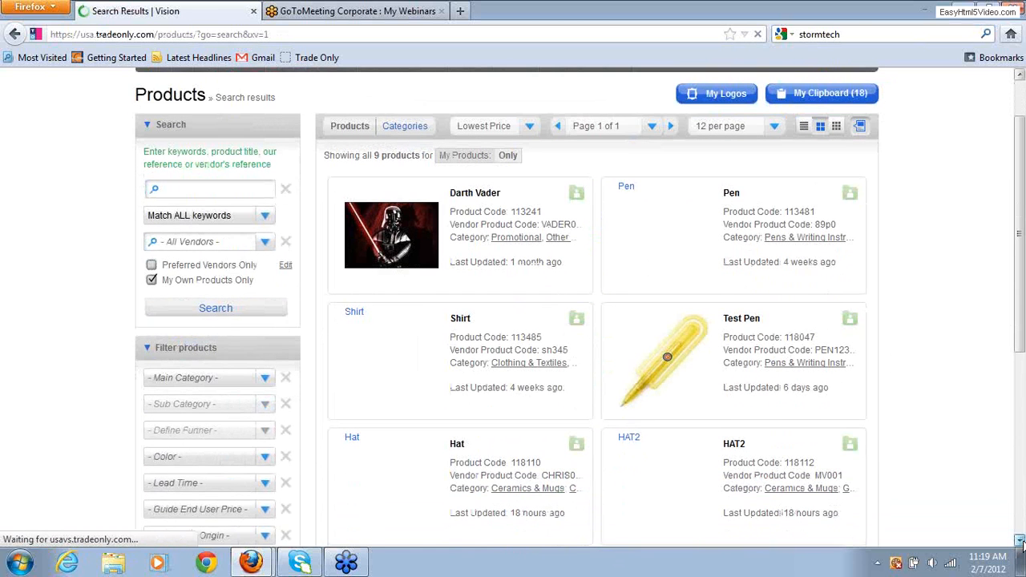
mouse_move(383, 358)
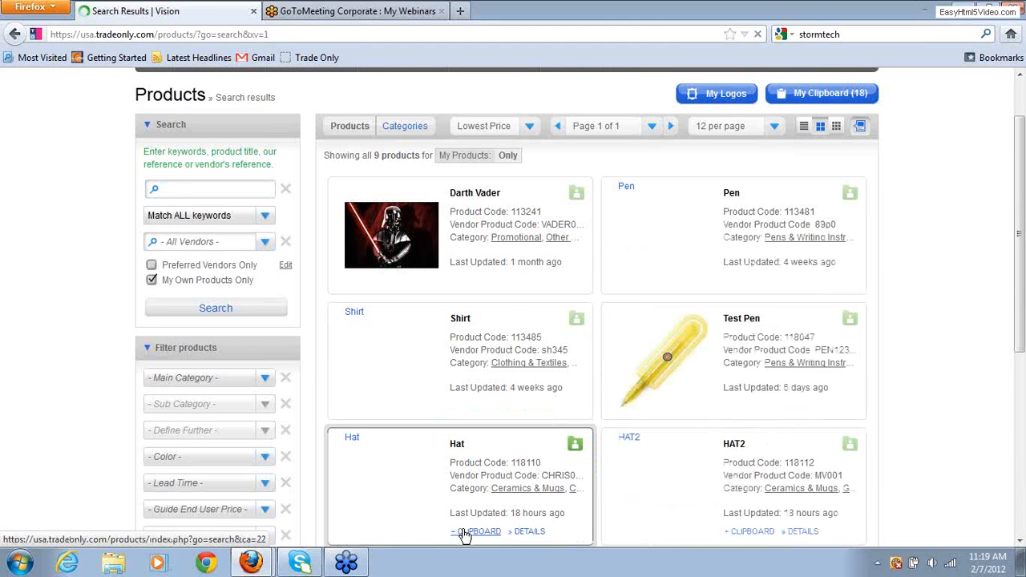
mouse_move(471, 536)
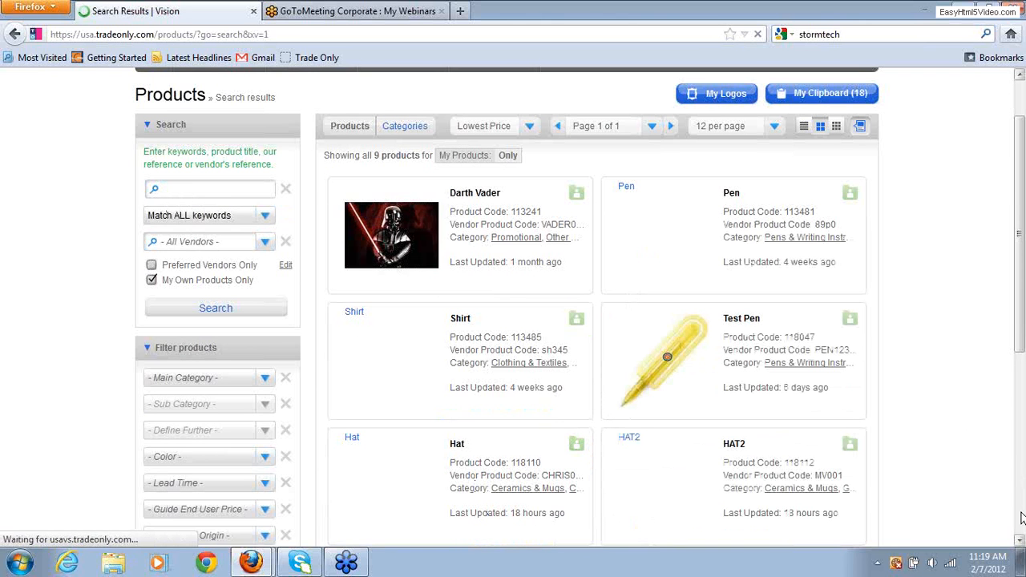
click(1021, 542)
scroll(1021, 542, down, 5)
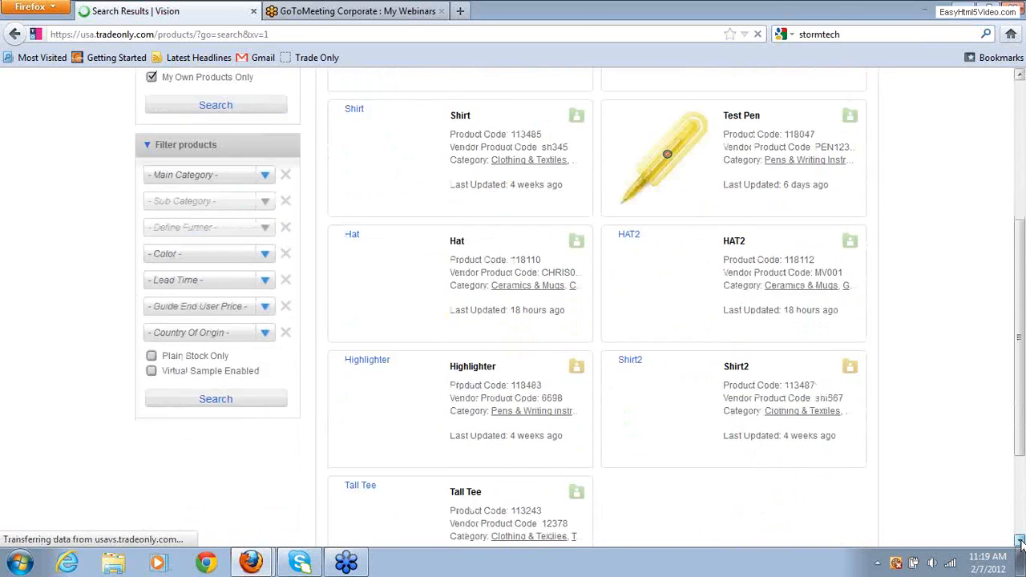
drag(1018, 409, 998, 141)
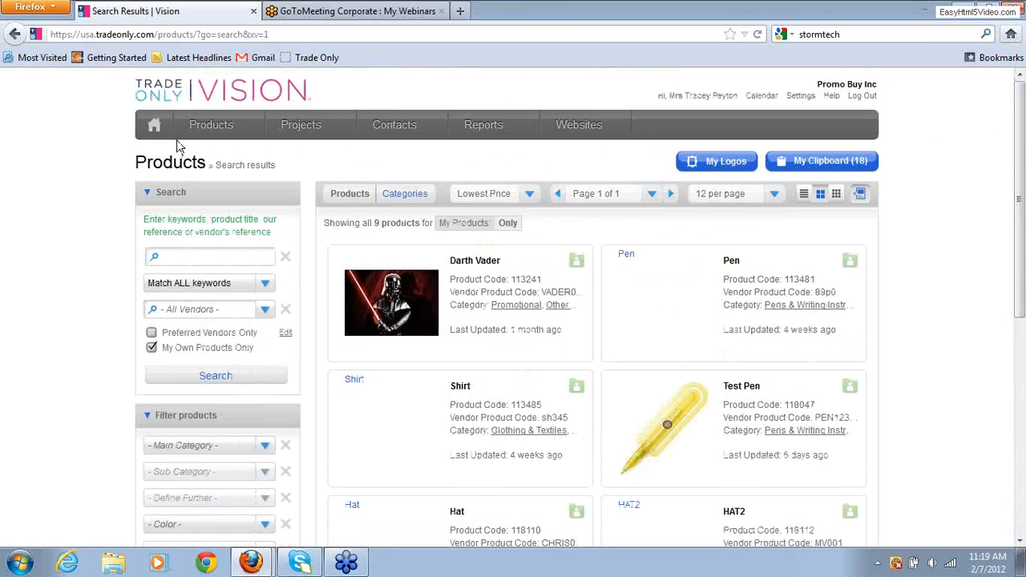
mouse_move(192, 128)
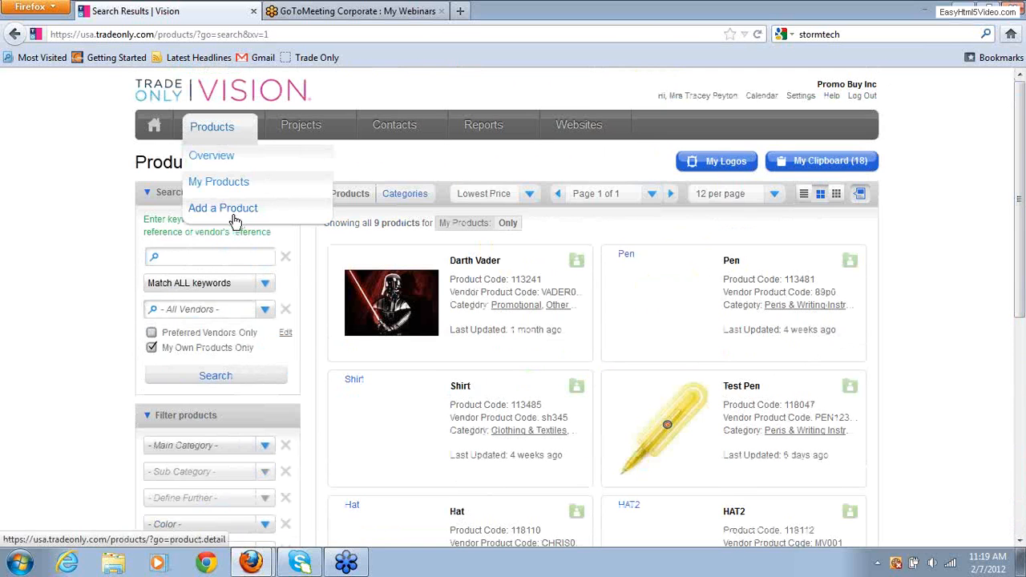
mouse_move(405, 126)
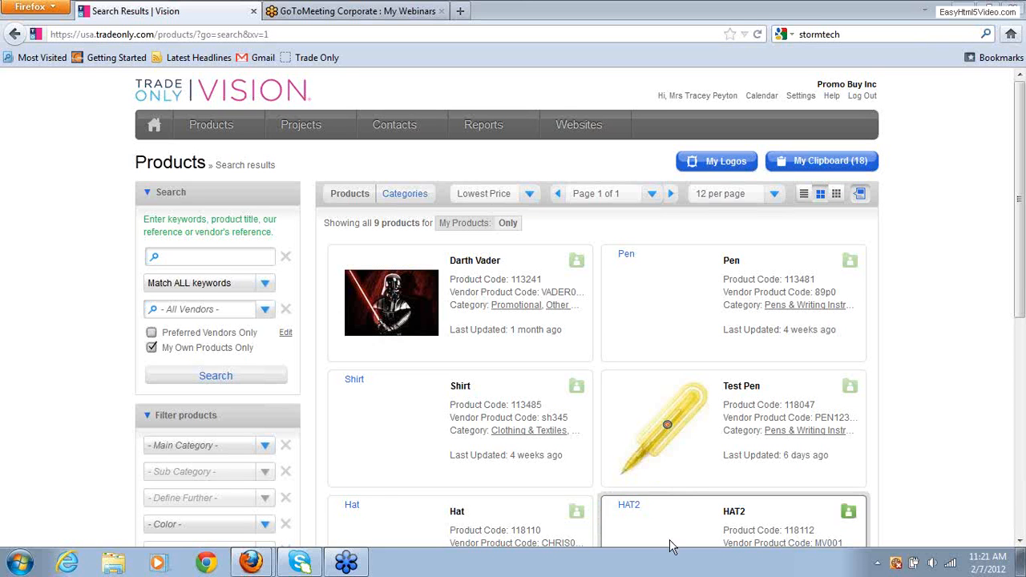
mouse_move(618, 541)
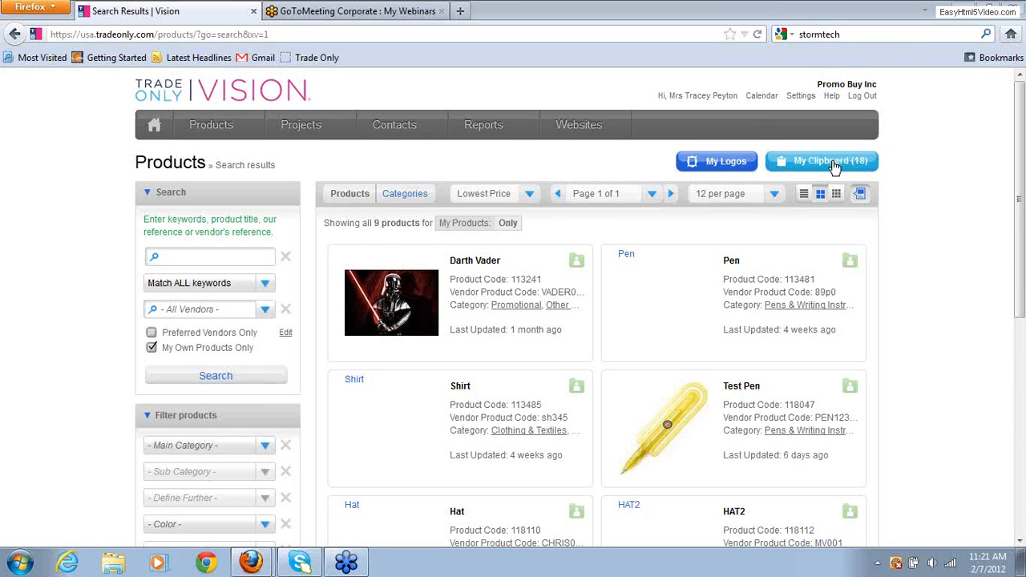
- Open the quote overview and bring up the most recent San Diego State University quote for editing
mouse_move(300, 130)
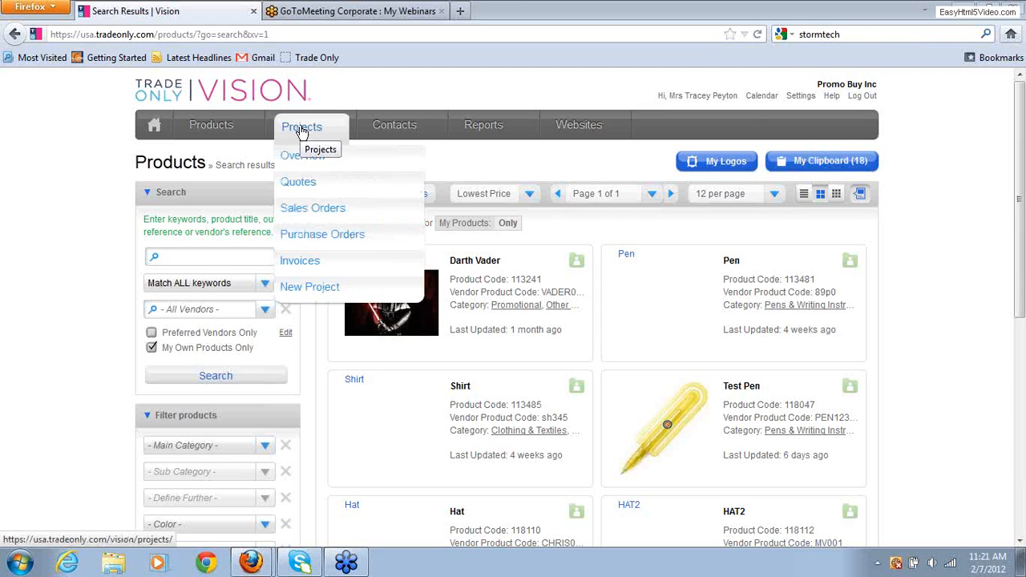
click(299, 184)
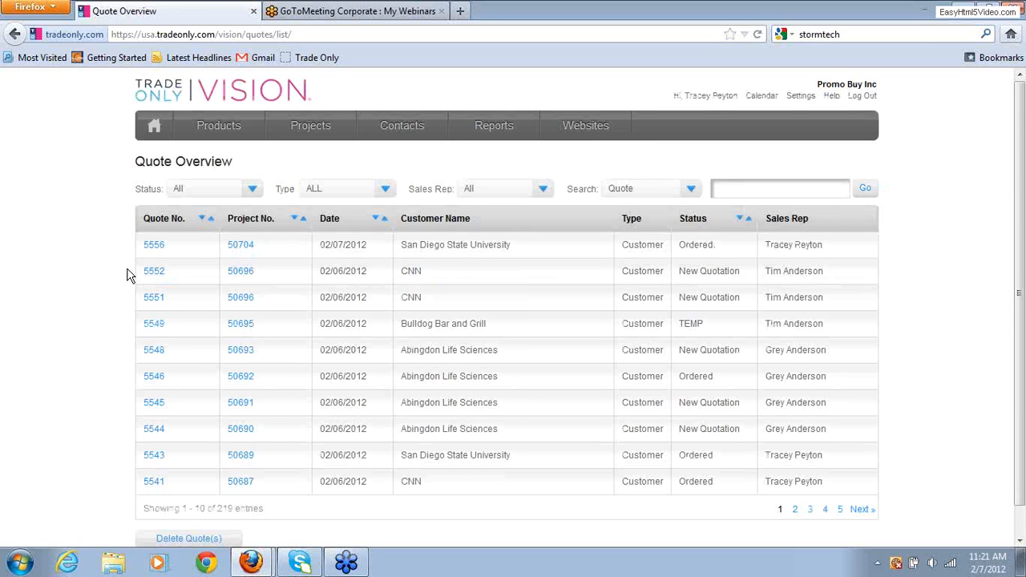
click(150, 248)
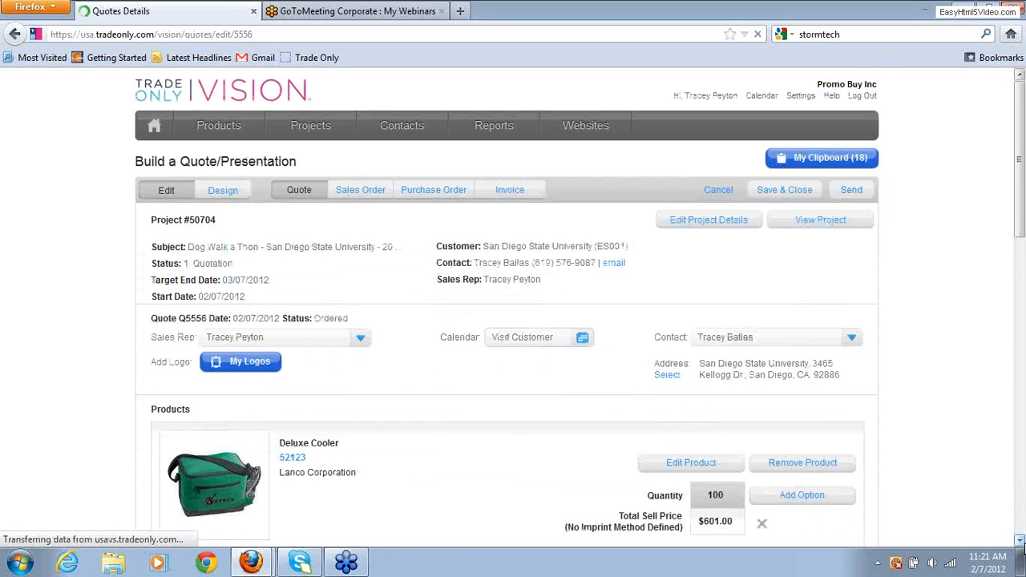
- Look through the products in the Dog Walk a Thon quote and open the product finder from below them
click(1020, 541)
click(1020, 541)
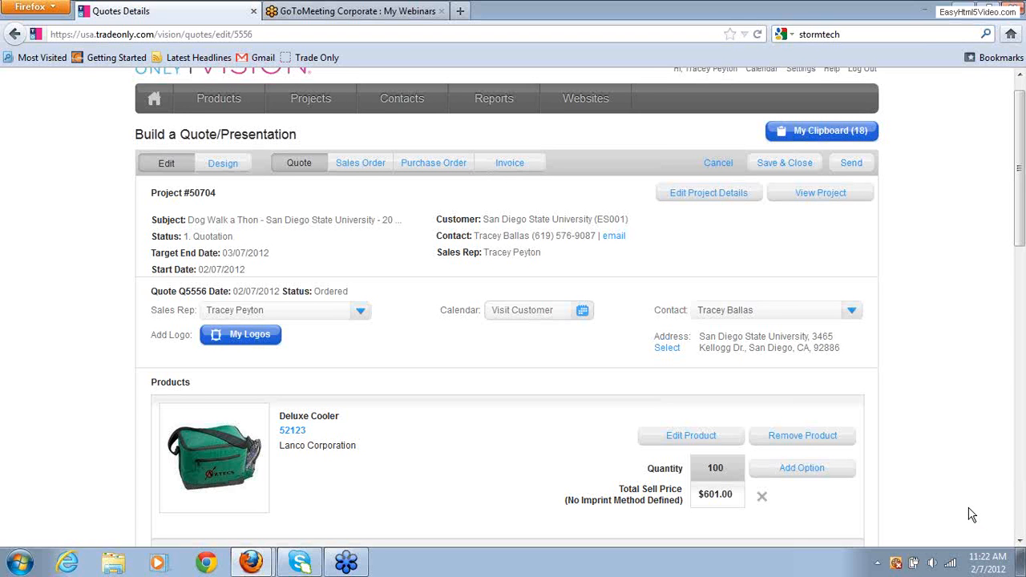
click(1021, 542)
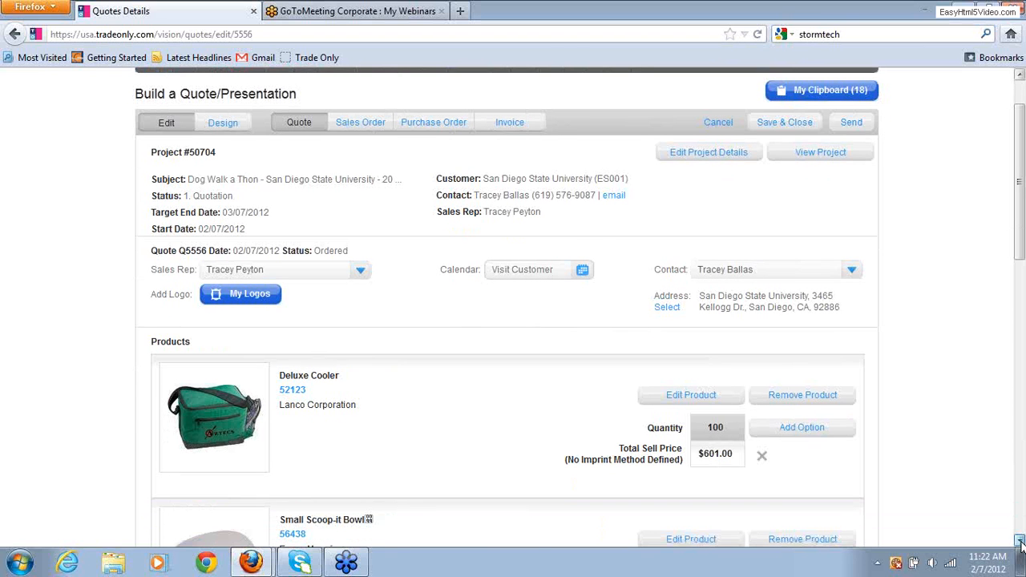
drag(1021, 542, 1021, 542)
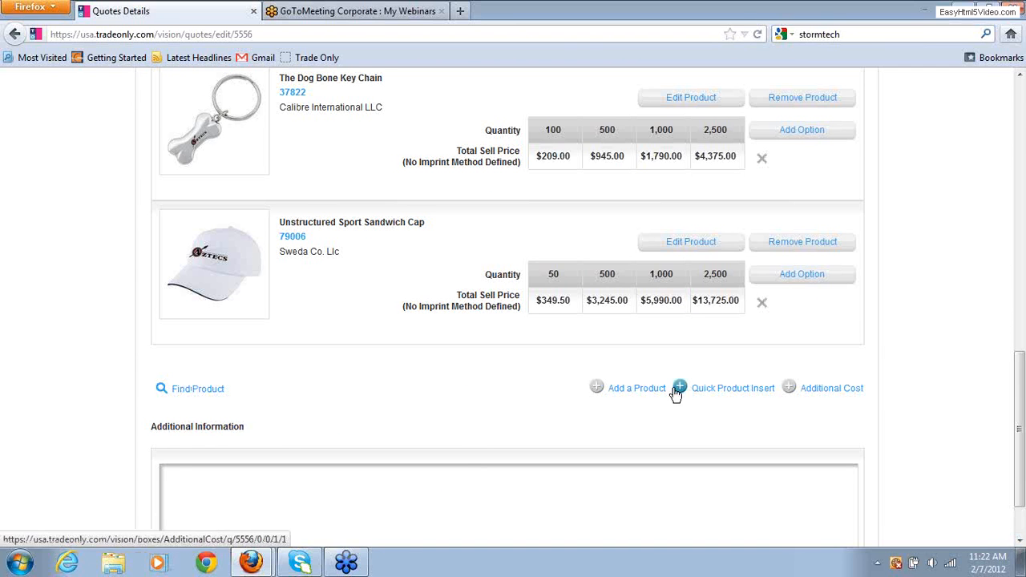
click(196, 392)
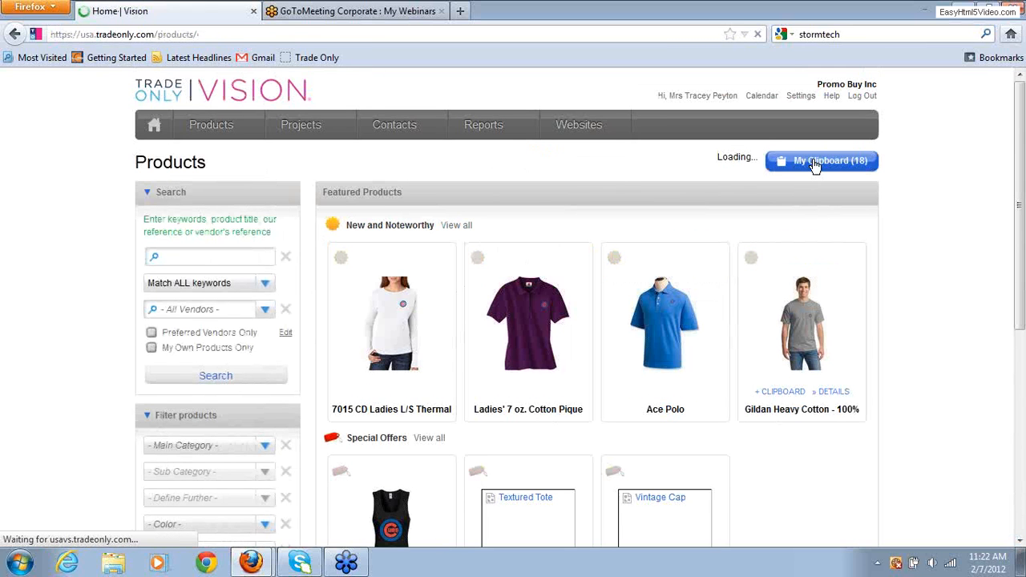
- Add the Ace Polo from the clipboard to the current quote
click(814, 163)
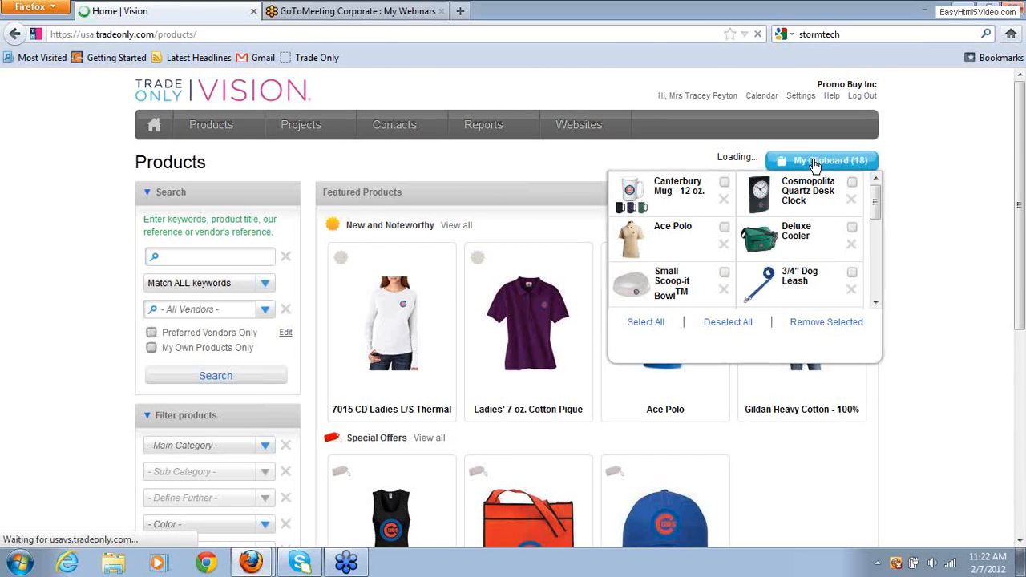
click(724, 227)
mouse_move(730, 244)
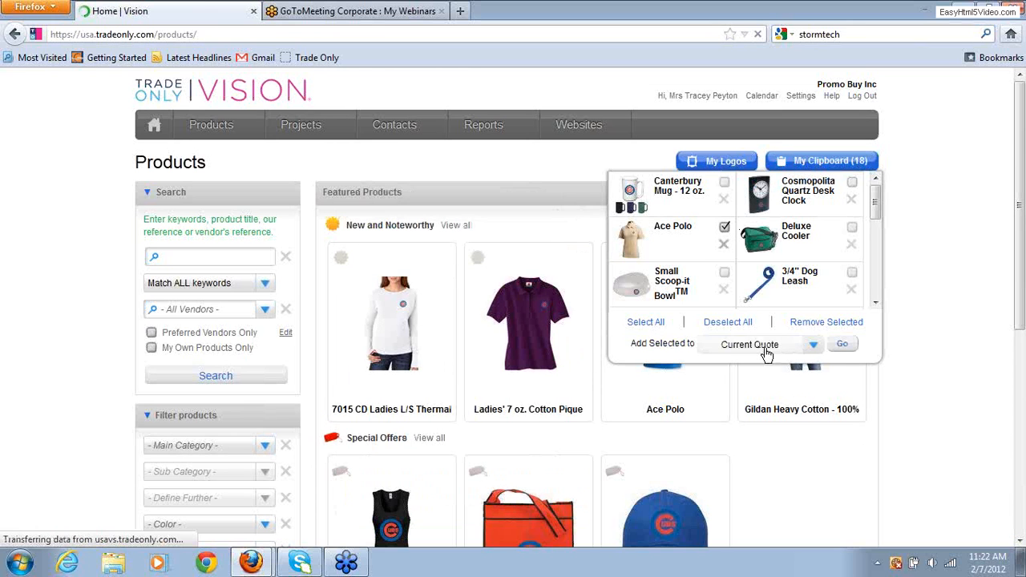
click(848, 345)
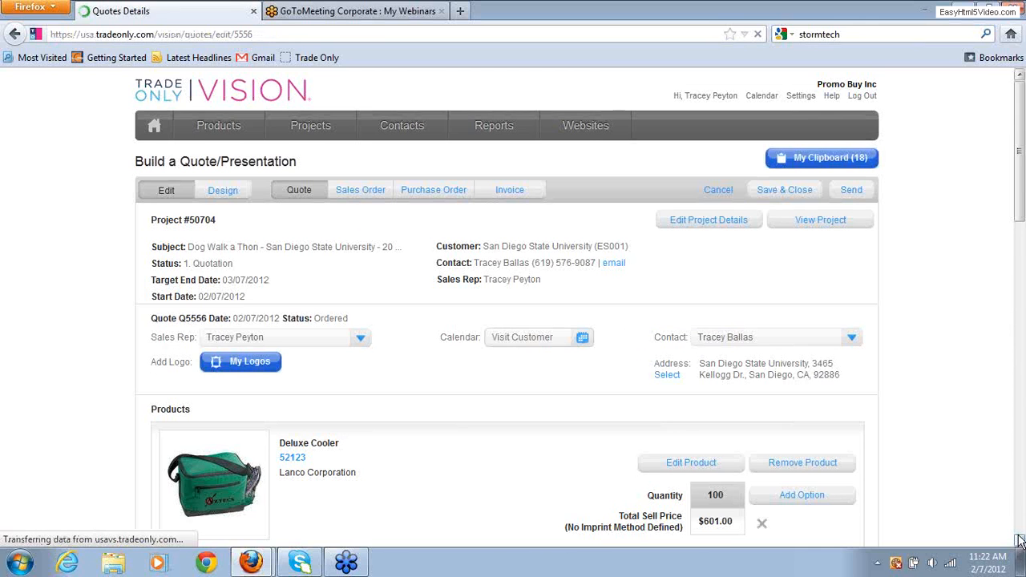
- Edit the Ace Polo in the quote so that only the color Stone and the size M are selected
drag(1020, 542, 1014, 537)
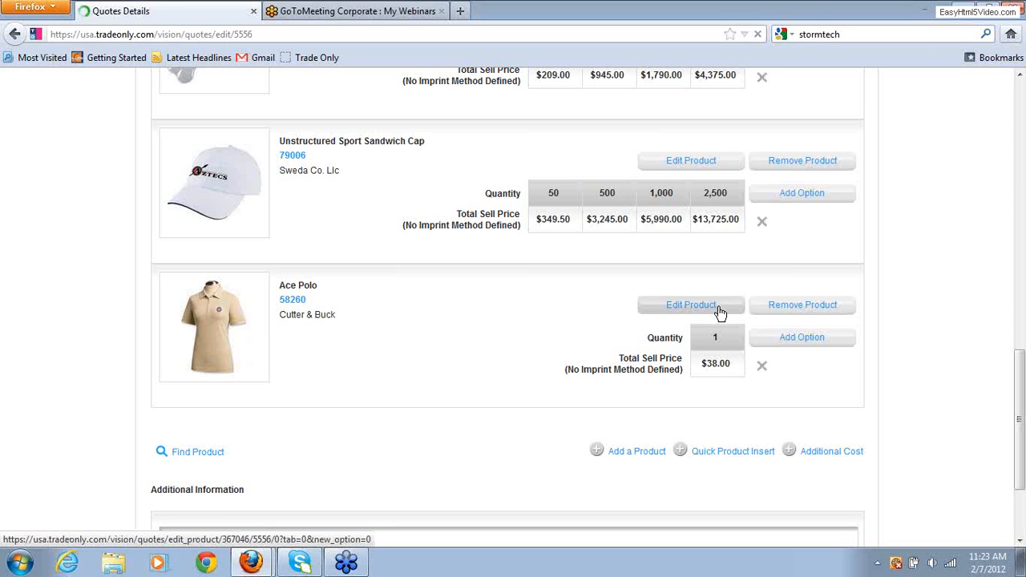
click(691, 305)
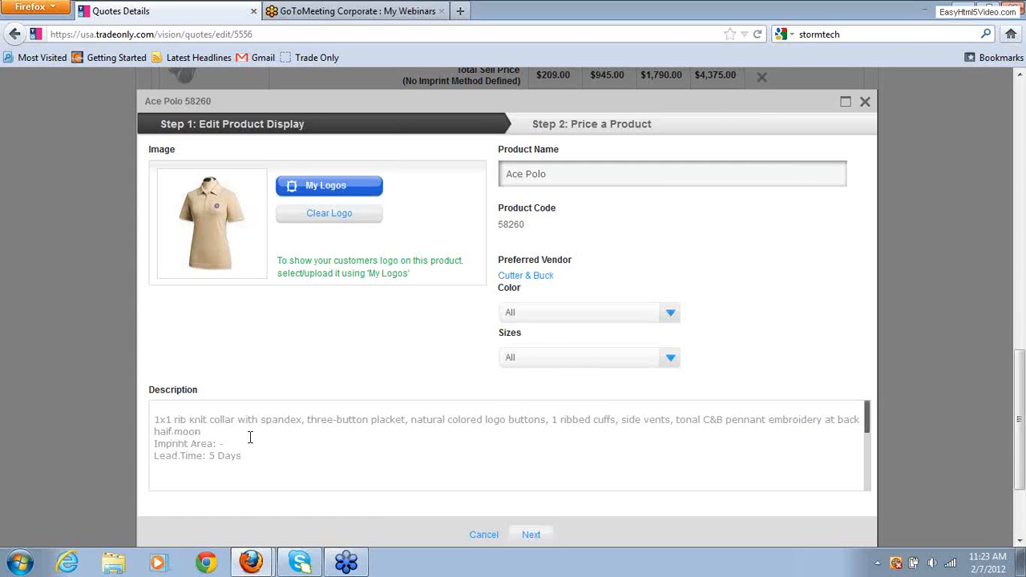
click(671, 315)
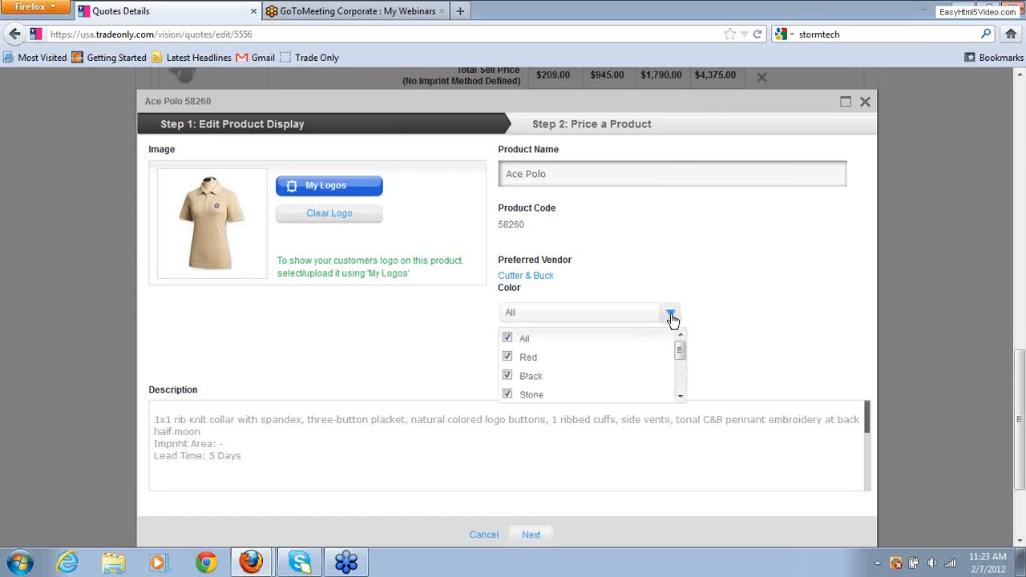
click(508, 343)
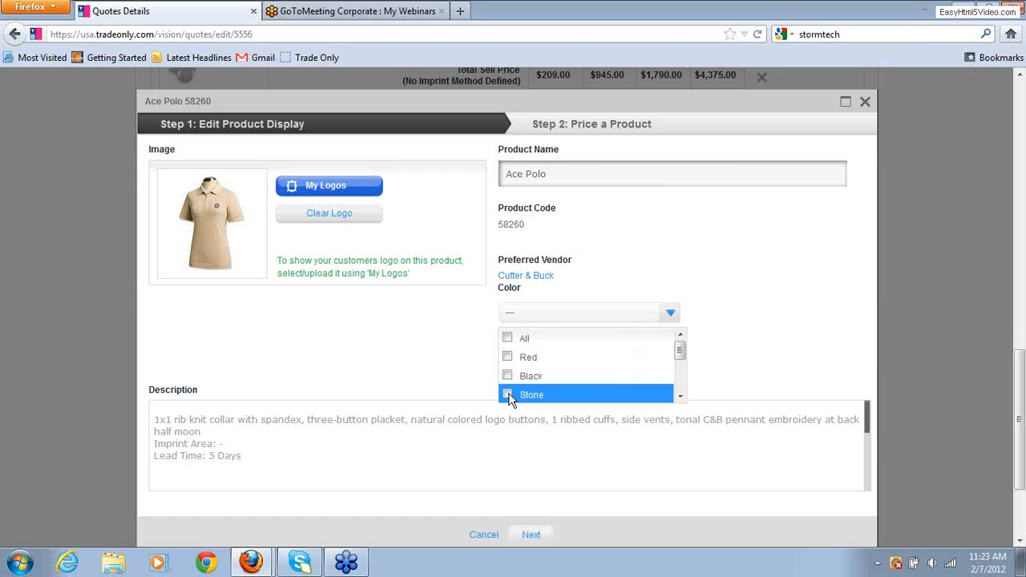
click(507, 394)
click(754, 330)
click(671, 360)
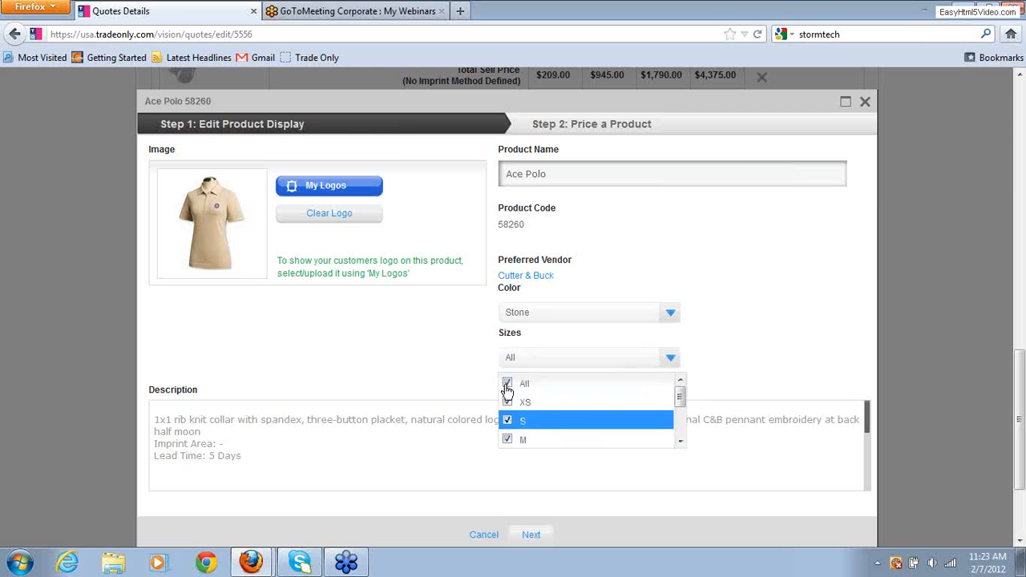
click(508, 387)
click(507, 440)
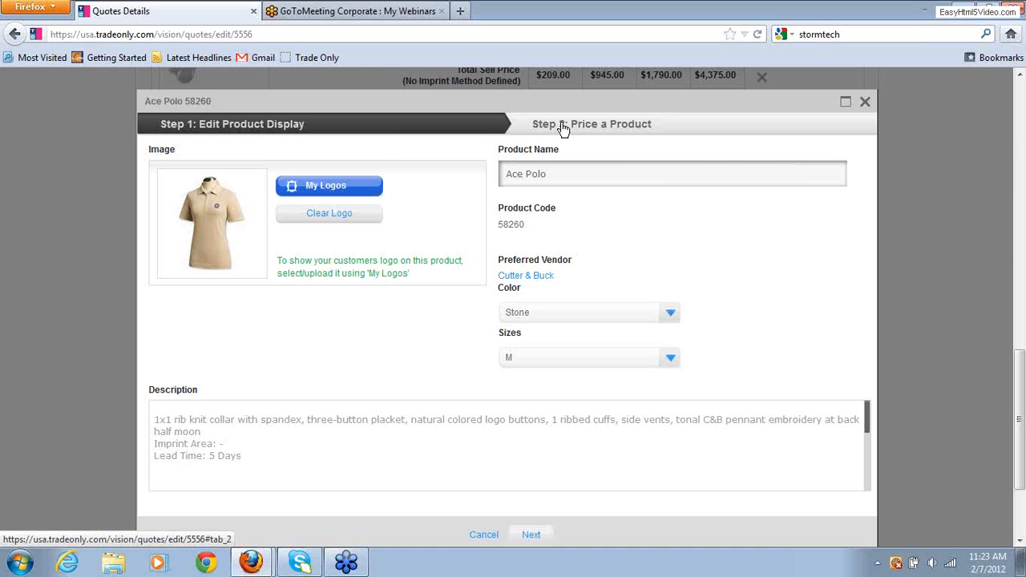
- Add a decoration cost line to the Ace Polo's pricing, name it Embroidery and set its sell price to 4.00
click(562, 125)
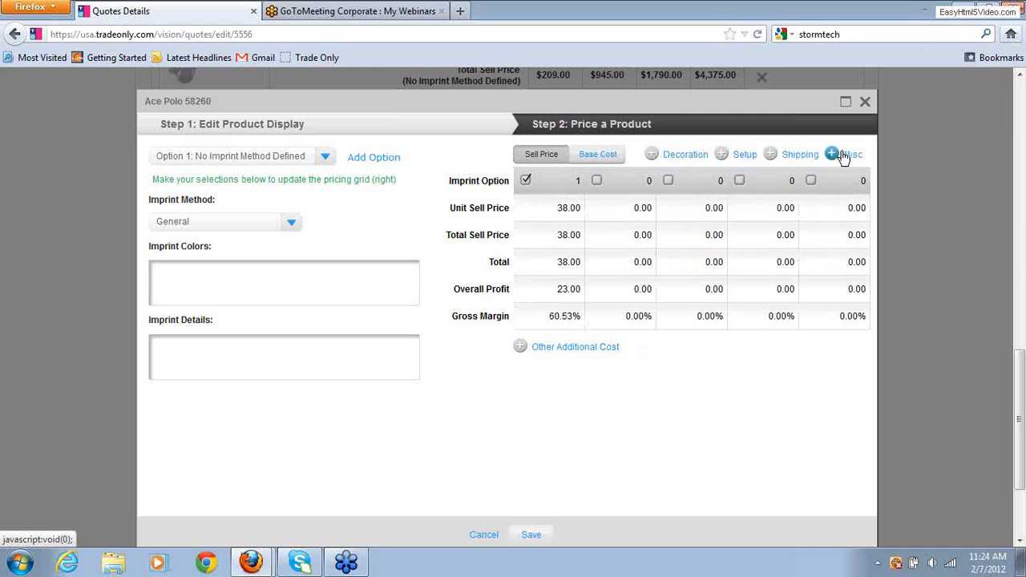
click(652, 154)
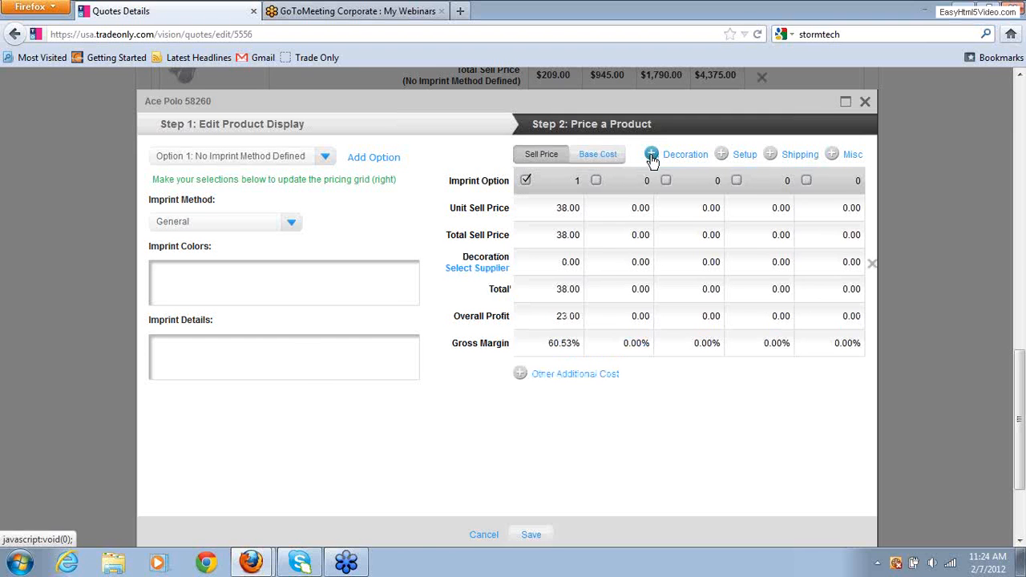
click(481, 262)
text(E)
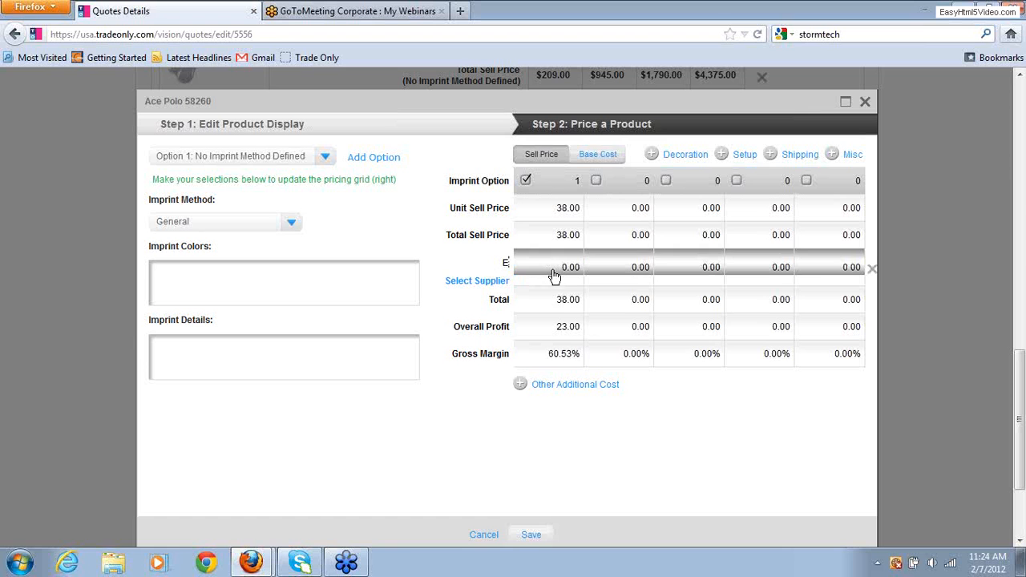
text(mbroider)
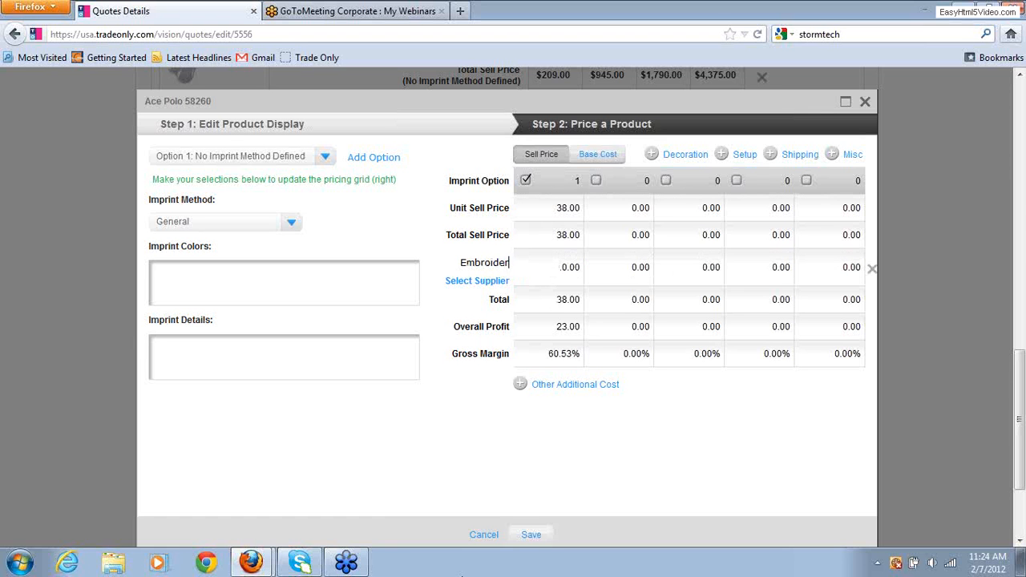
text(y)
click(566, 273)
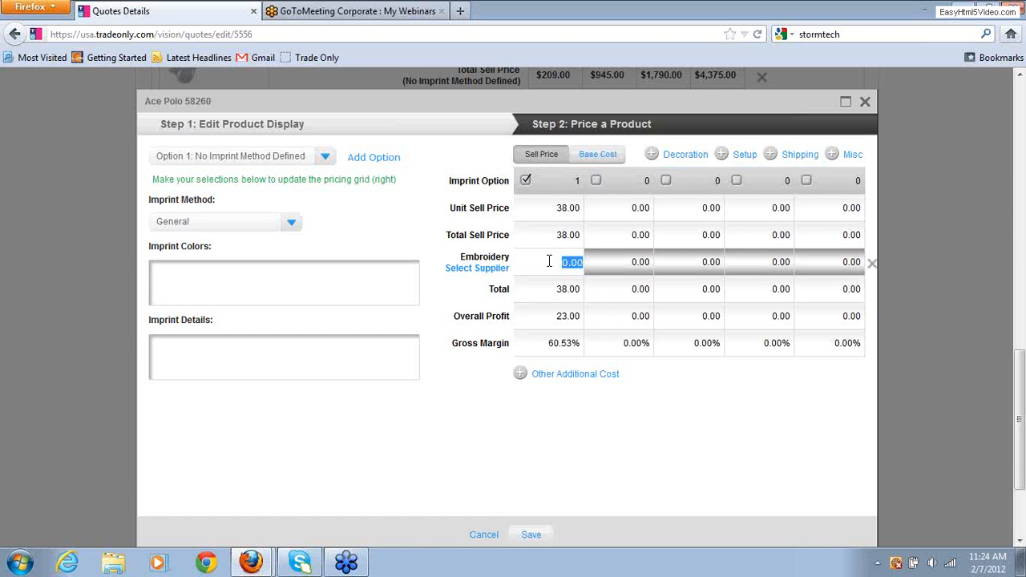
text(4.00)
click(551, 429)
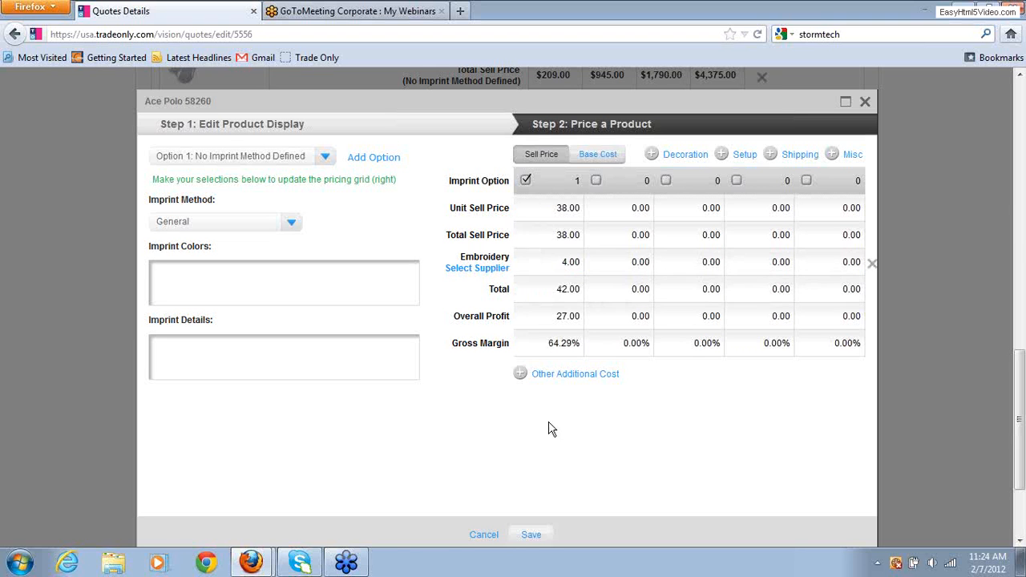
- Assign Admints & Zagabor as the supplier of the embroidery
click(471, 272)
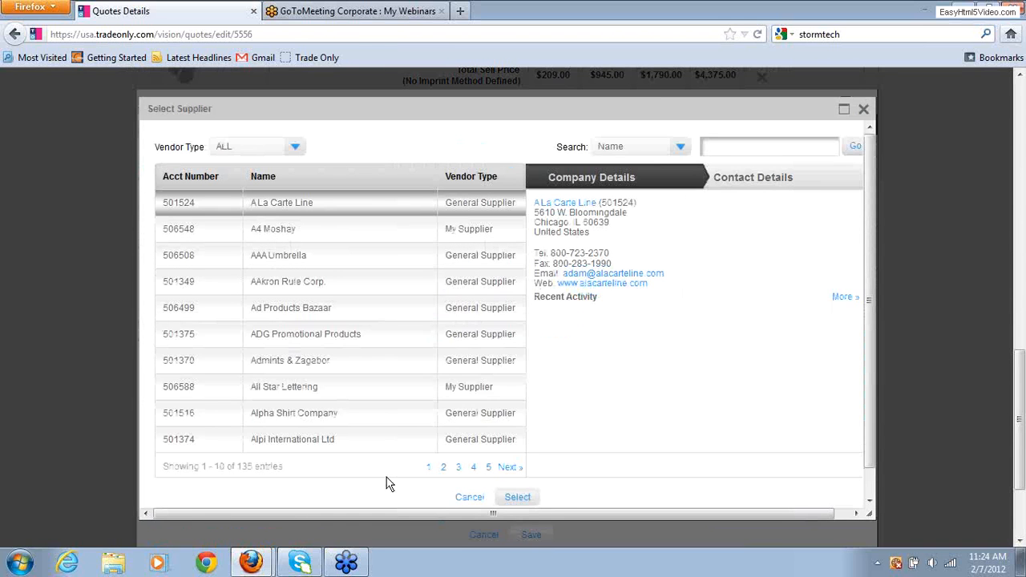
click(178, 364)
click(520, 500)
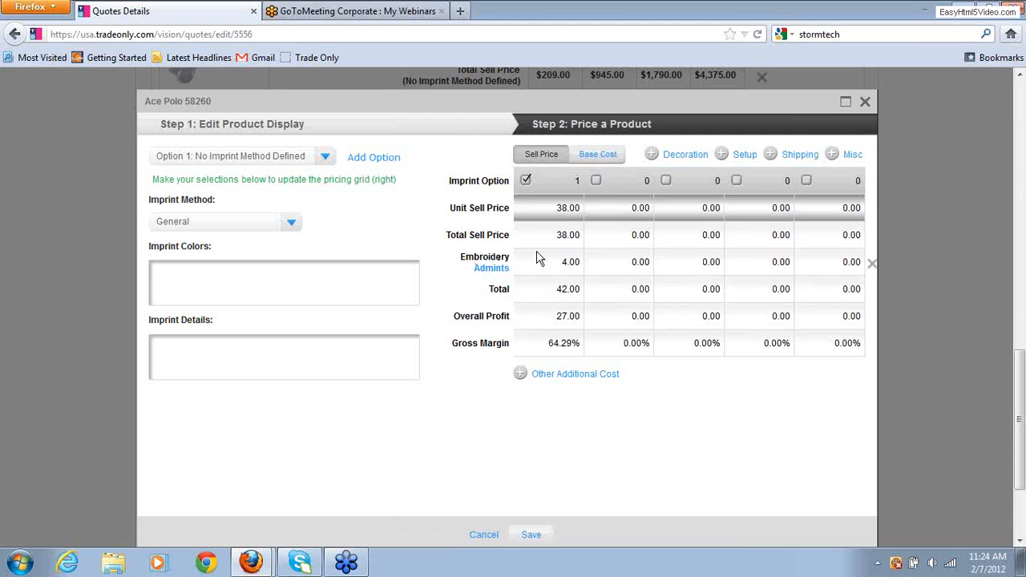
- Switch the Ace Polo's pricing to base cost and set the embroidery cost to 2.50
click(616, 154)
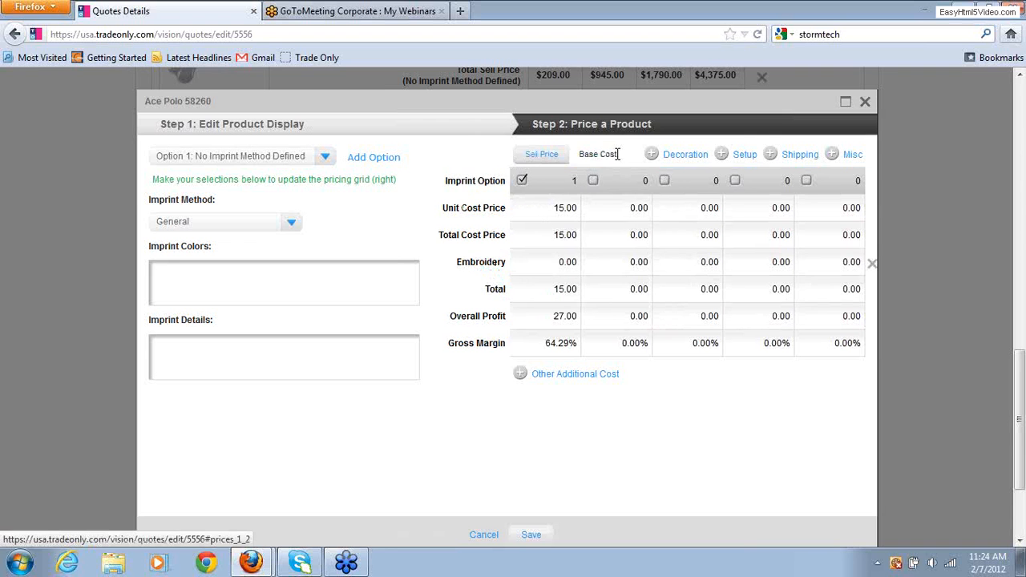
click(616, 153)
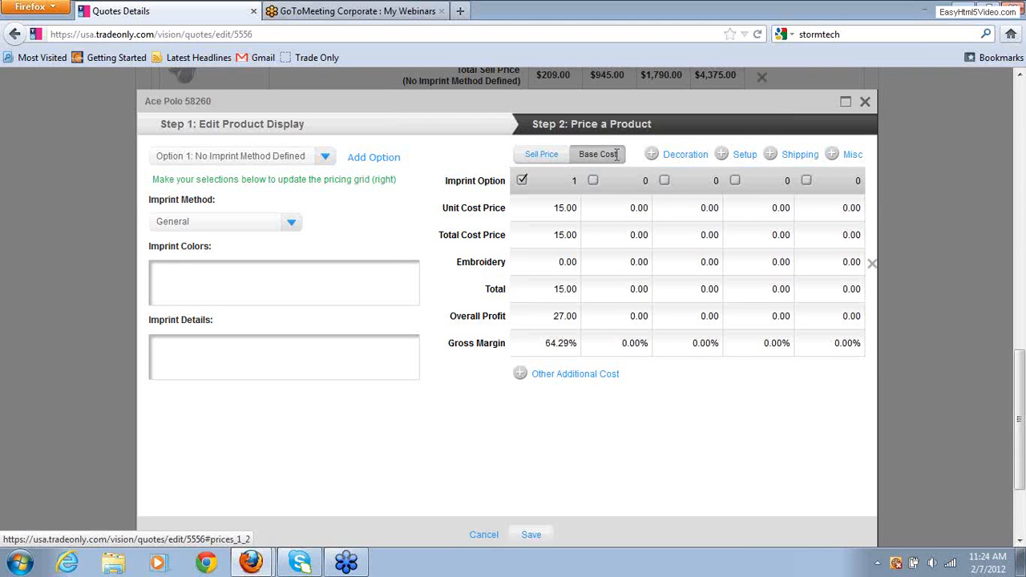
click(574, 262)
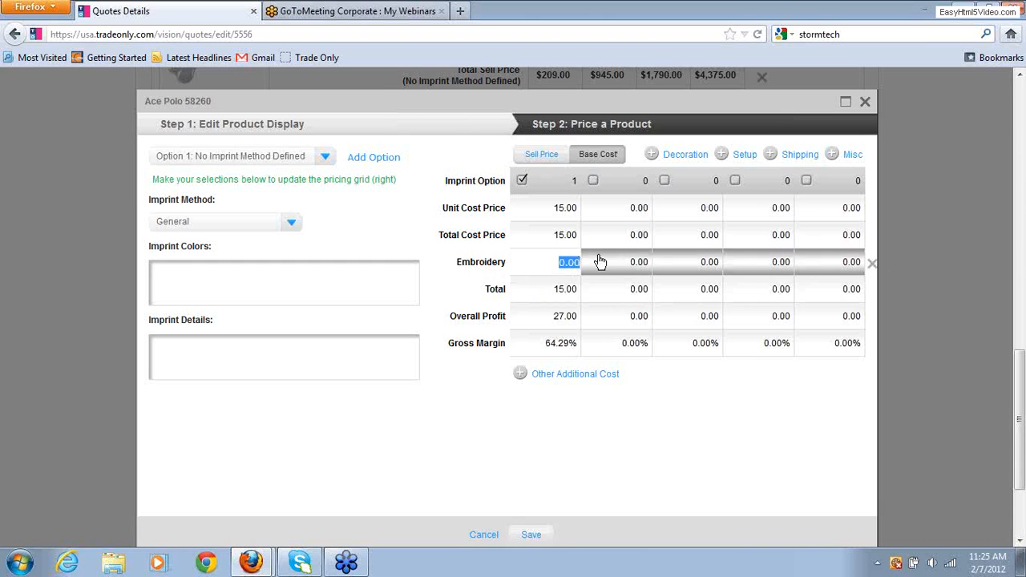
text(2.50)
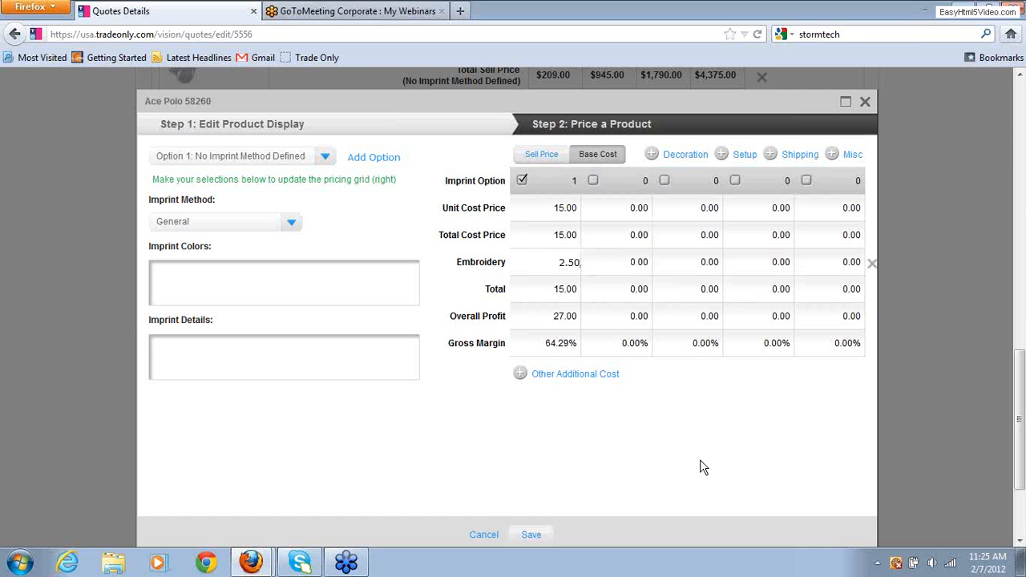
click(634, 436)
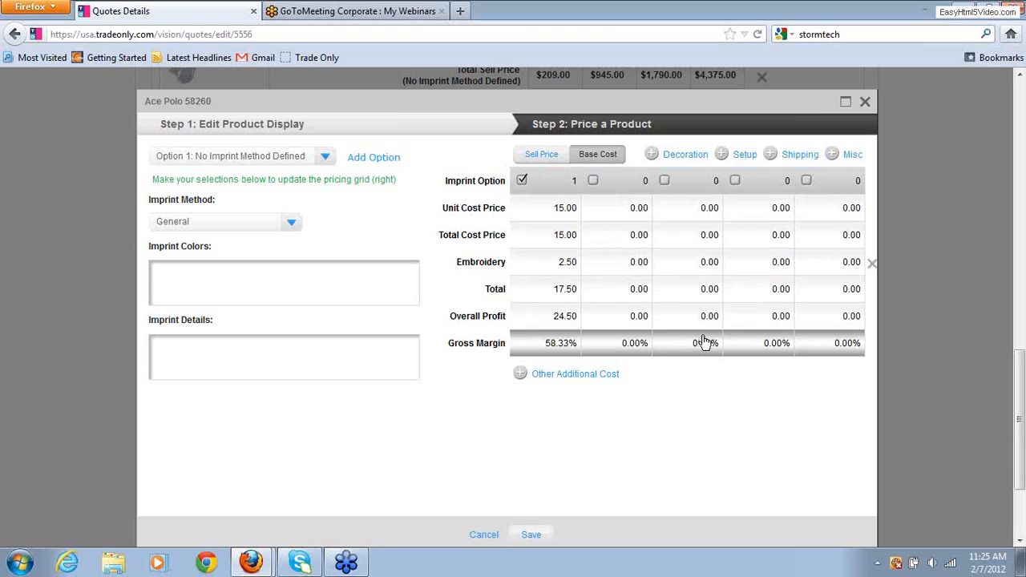
- Enter "Red and black" as the Ace Polo's imprint colors
click(154, 273)
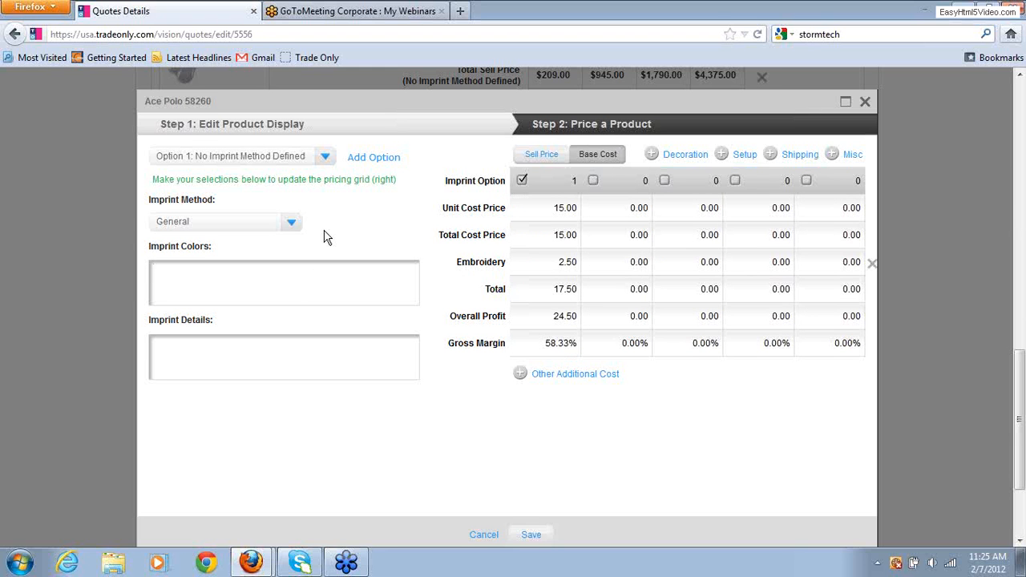
text(Red )
text(logo)
key(BackSpace)
key(BackSpace)
key(BackSpace)
key(BackSpace)
text(and black)
- Enter "front, left, chest" as the imprint details and save the Ace Polo's changes to the quote
click(181, 351)
text(fron, left)
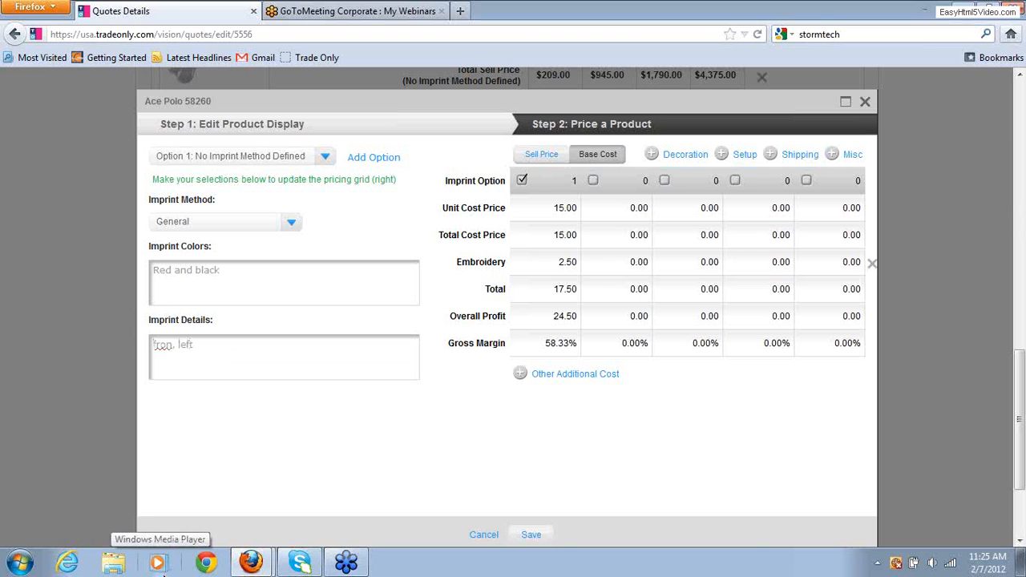
text(, chest)
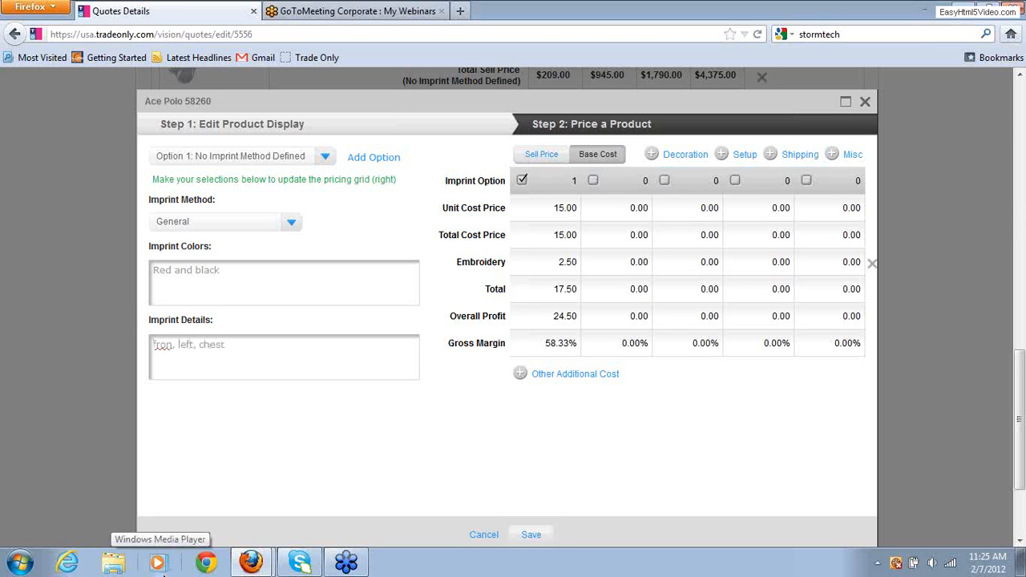
click(170, 346)
key(Delete)
text(t)
text(t)
click(531, 536)
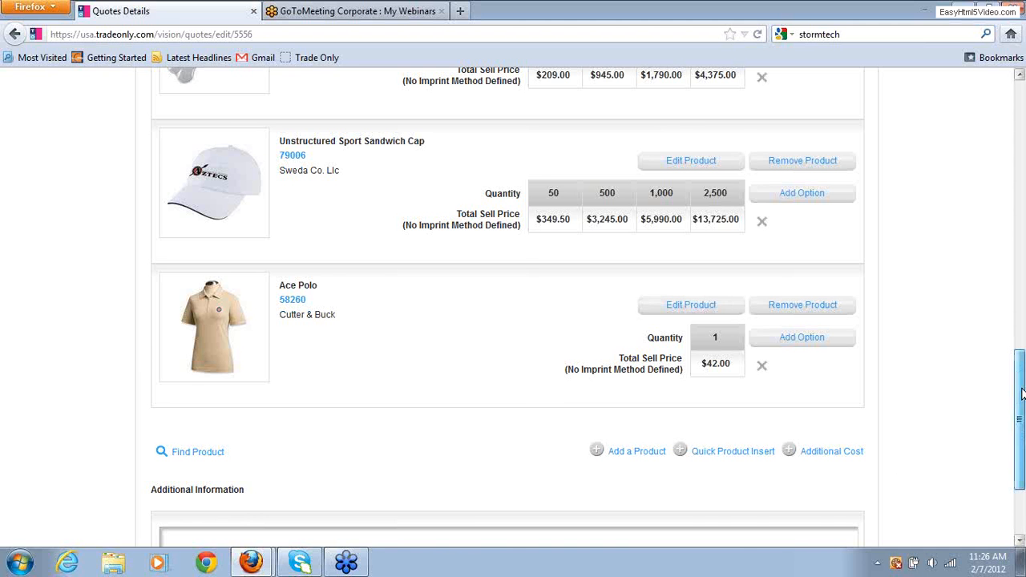
- Leave the quote and return to the dashboard
scroll(1005, 229, up, 5)
scroll(1005, 229, up, 5)
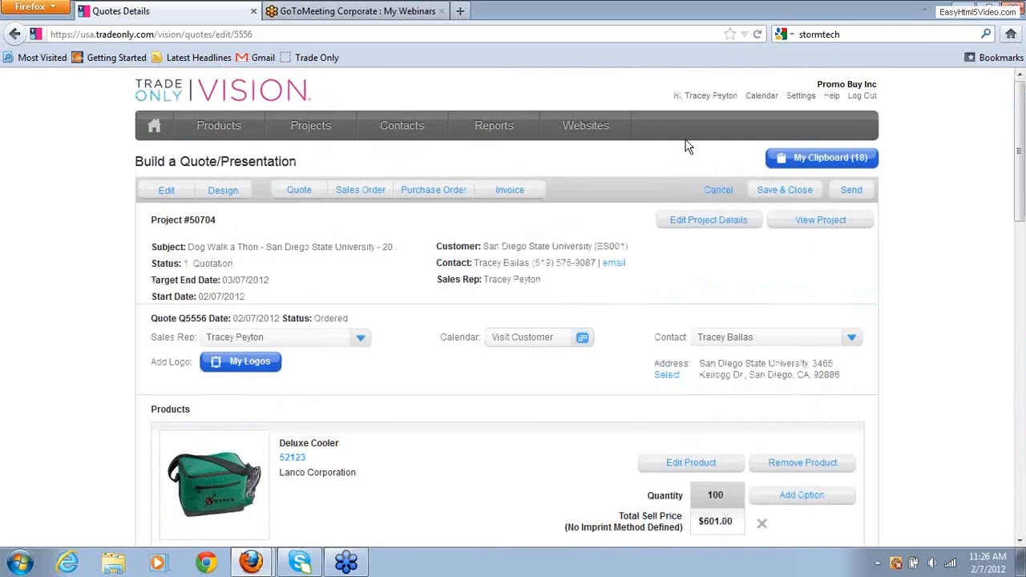
click(154, 126)
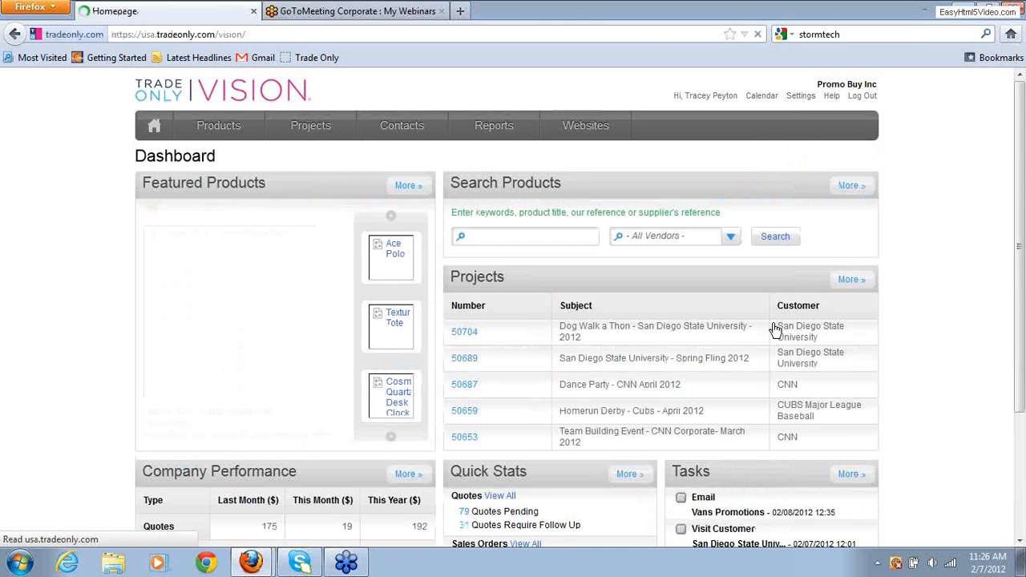